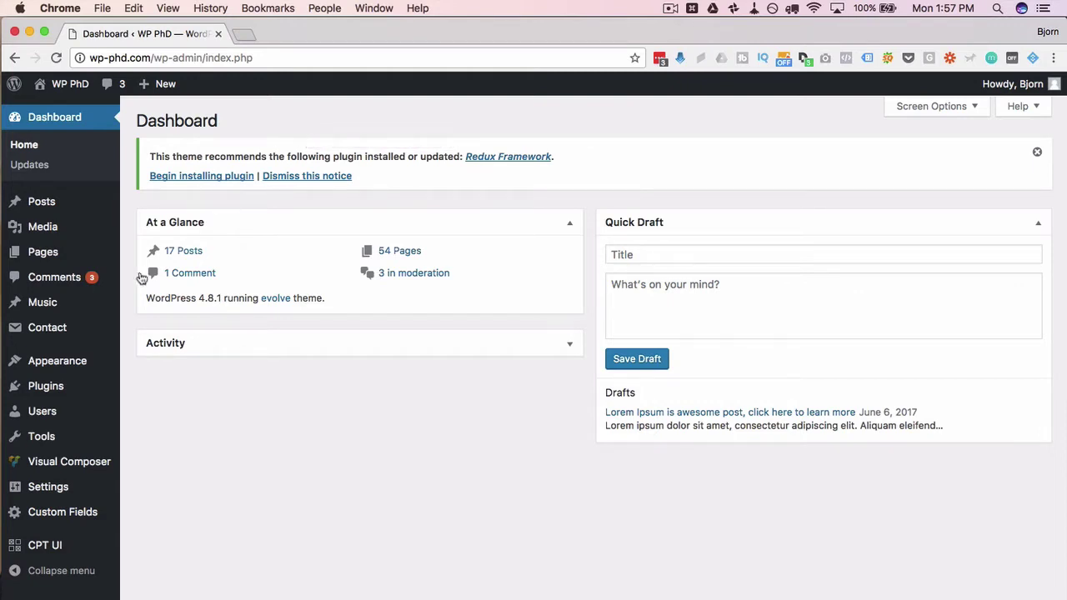
# Create a new contact form whose subject field has the default value "I want you to contact me" and save it
pyautogui.moveTo(50, 327)
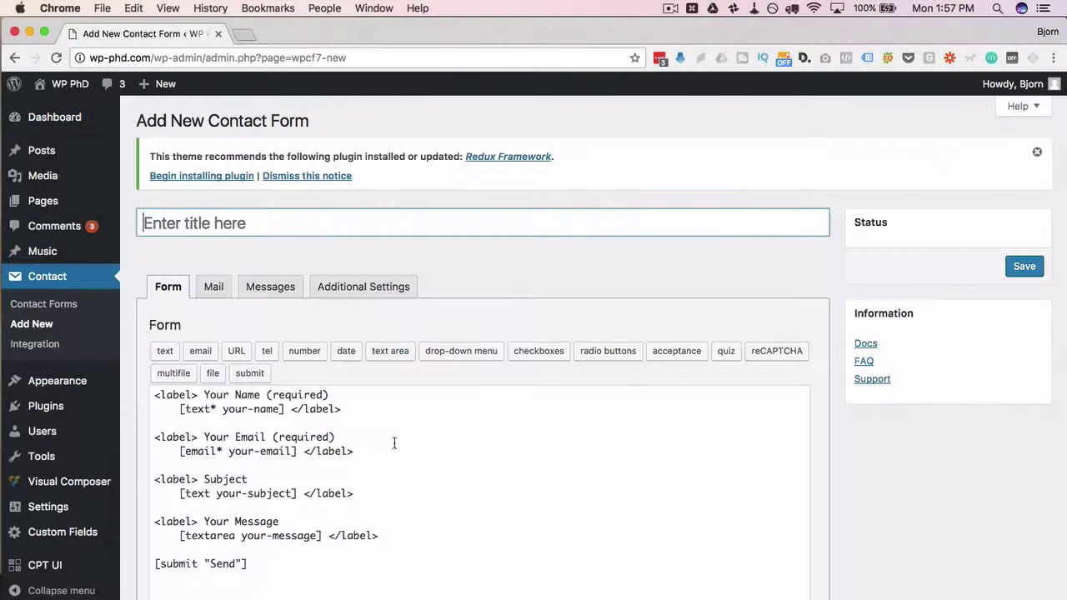
pyautogui.scroll(-3, 393, 440)
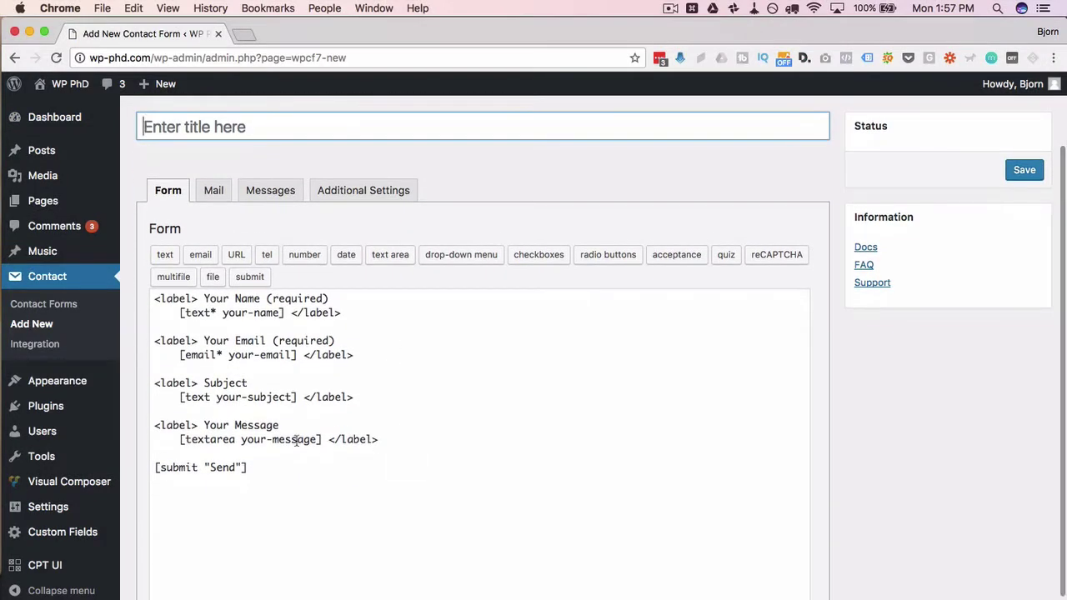
pyautogui.click(295, 402)
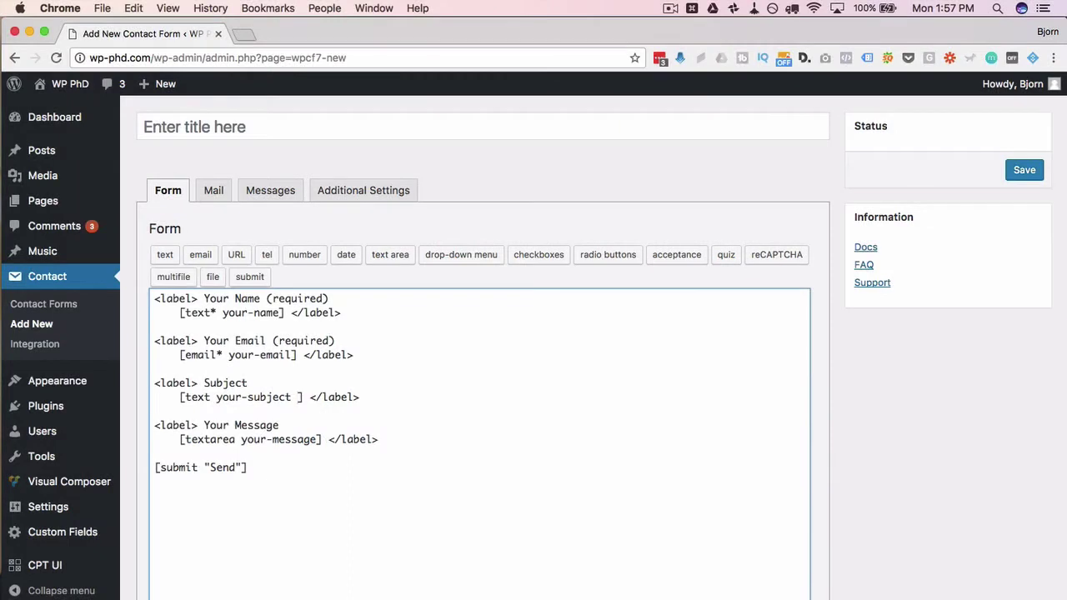
pyautogui.write('""')
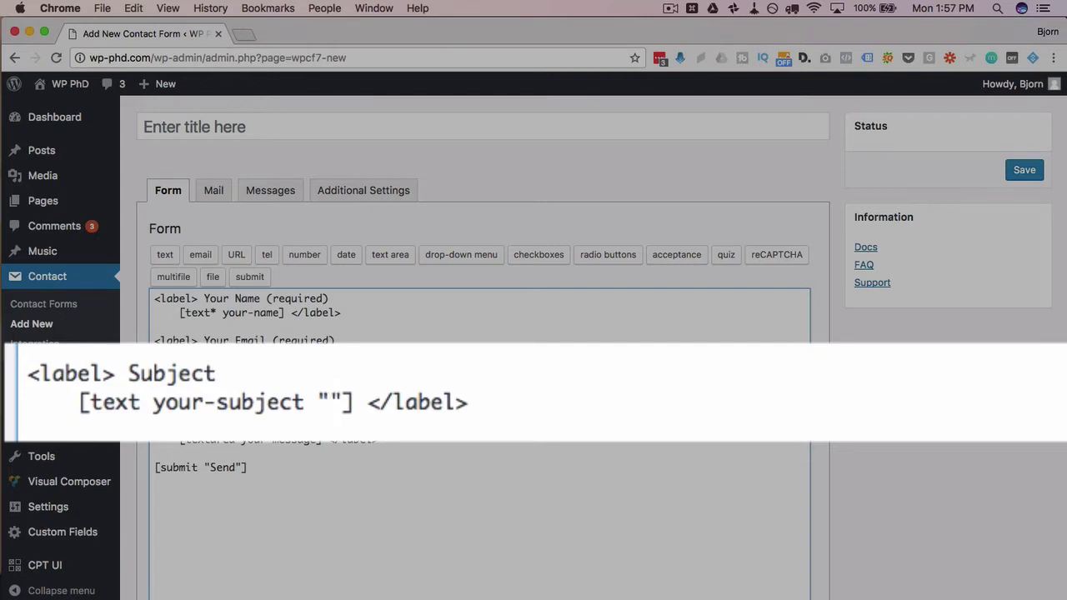
pyautogui.write('I want you to ')
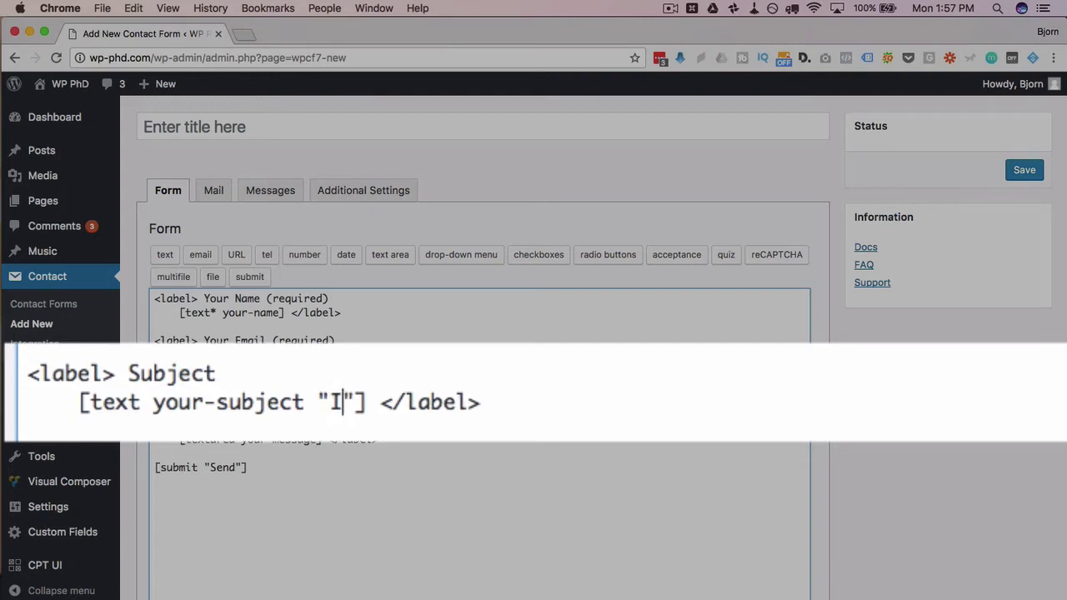
pyautogui.write('contact me')
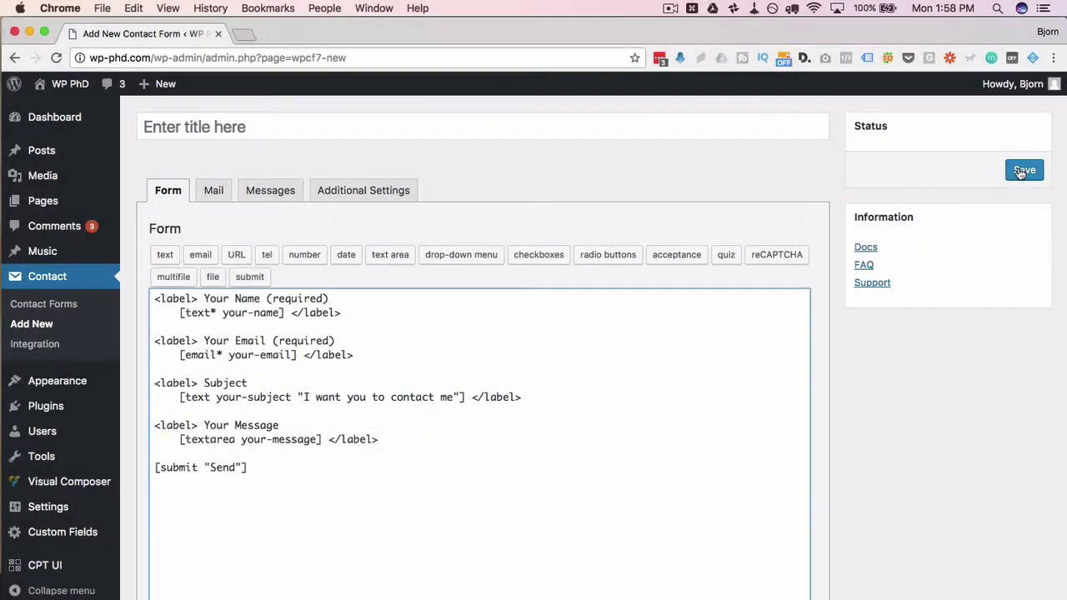
pyautogui.click(1021, 172)
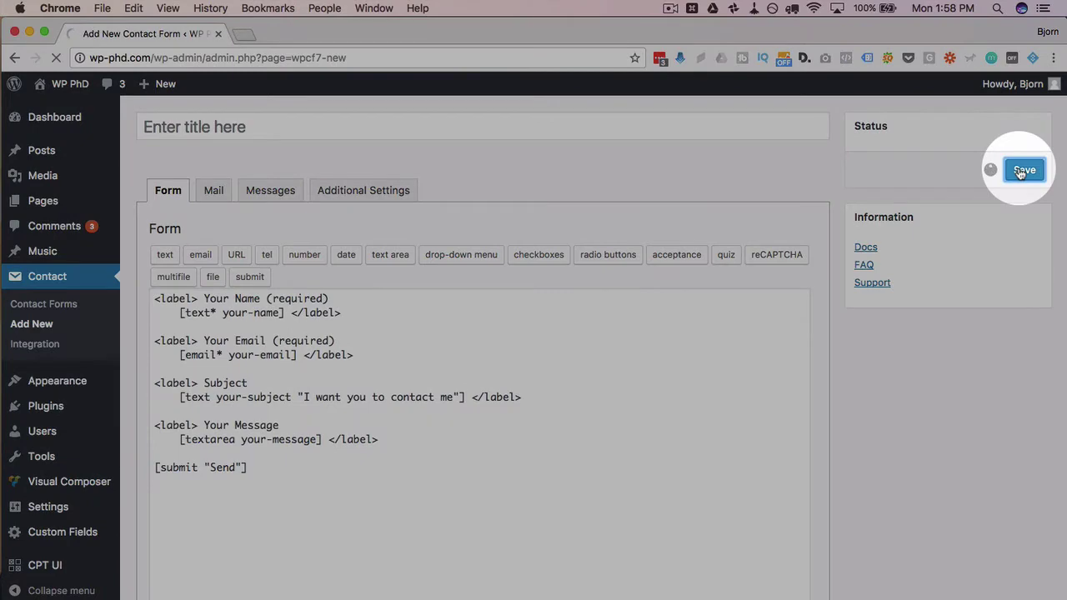
# Copy the saved contact form's shortcode
pyautogui.doubleClick(172, 264)
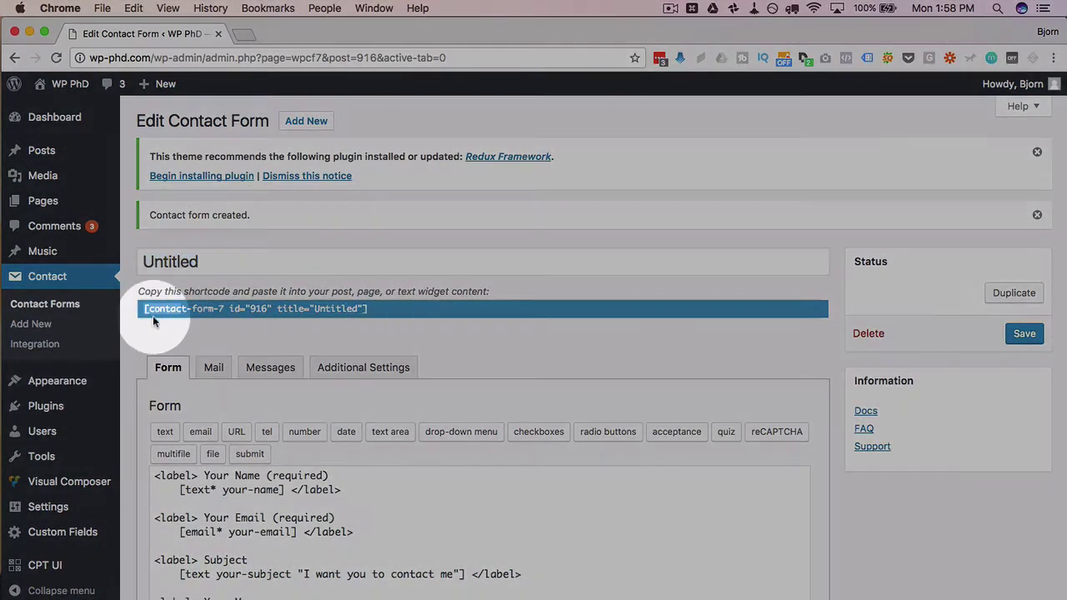
pyautogui.click(151, 314)
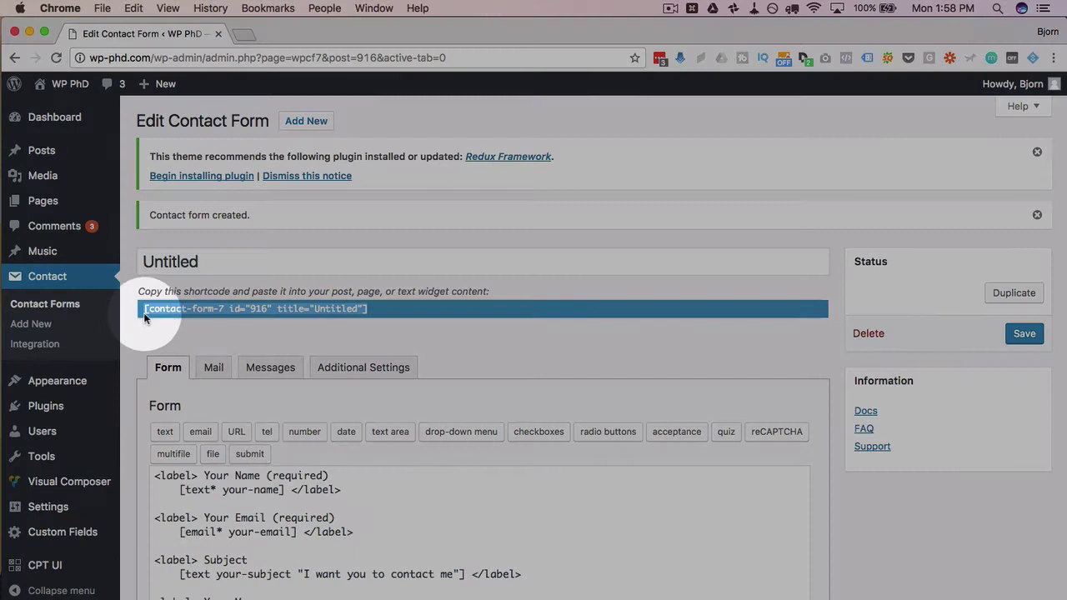
pyautogui.rightClick(320, 309)
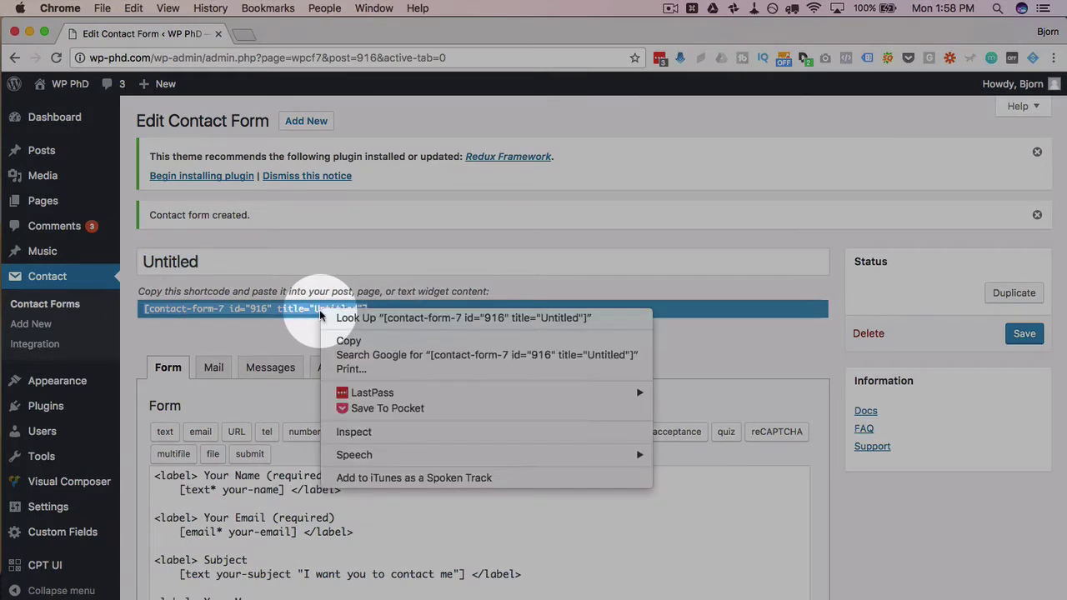
pyautogui.click(345, 341)
# Publish a new page titled "Autofill" containing the copied contact form shortcode, and view the published page
pyautogui.moveTo(46, 201)
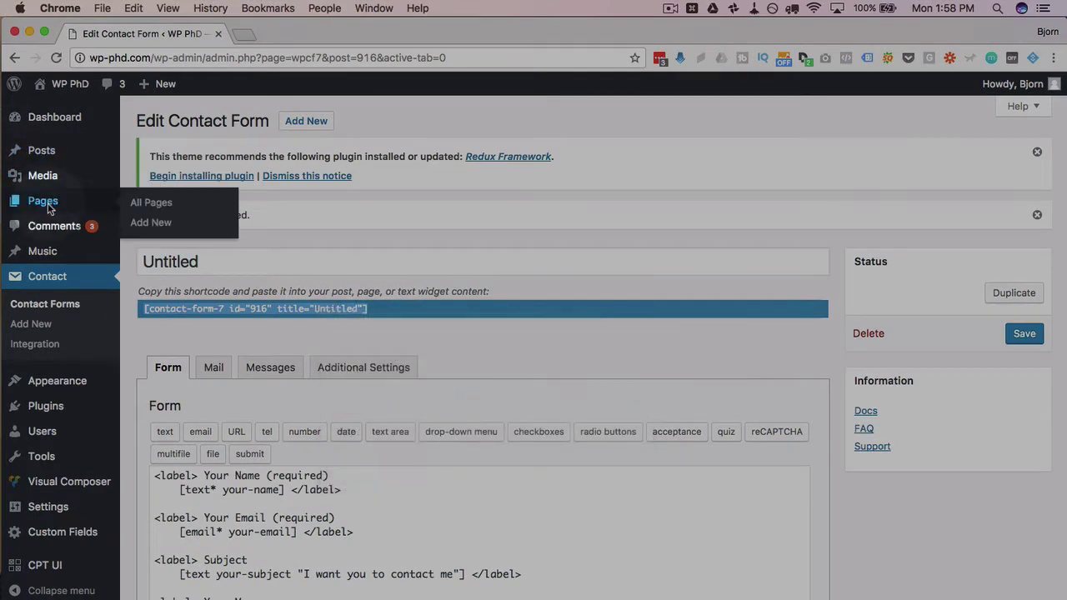
pyautogui.click(167, 220)
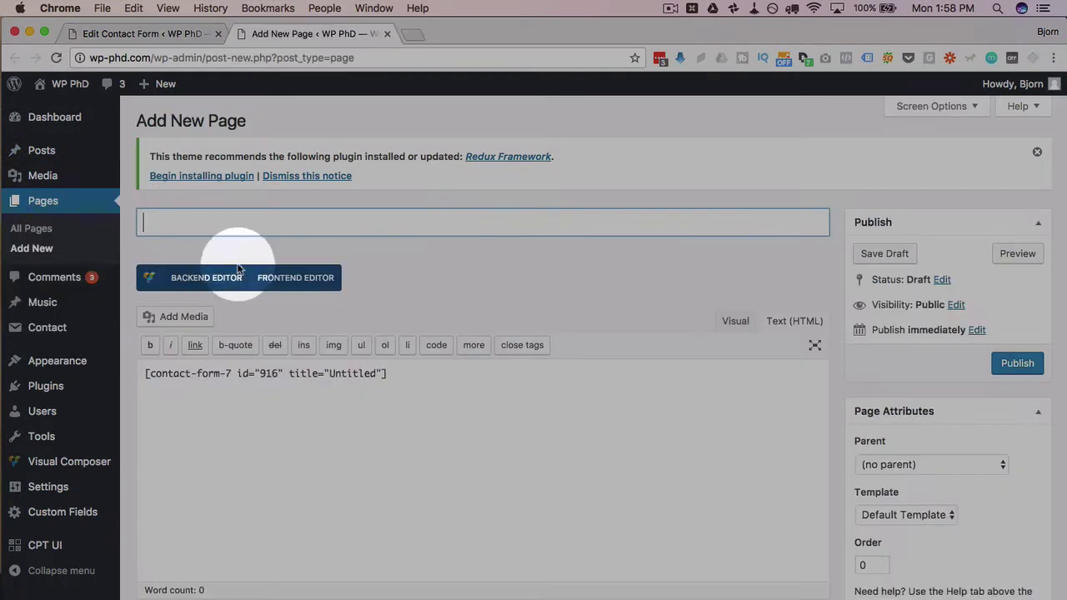
pyautogui.write('Au')
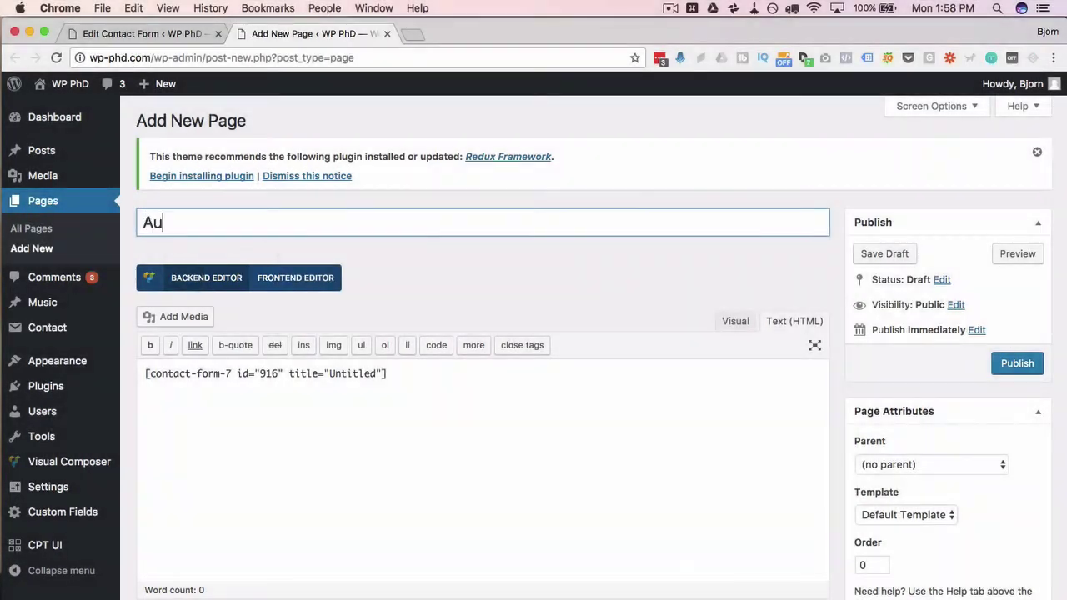
pyautogui.write('tofill')
pyautogui.click(1017, 362)
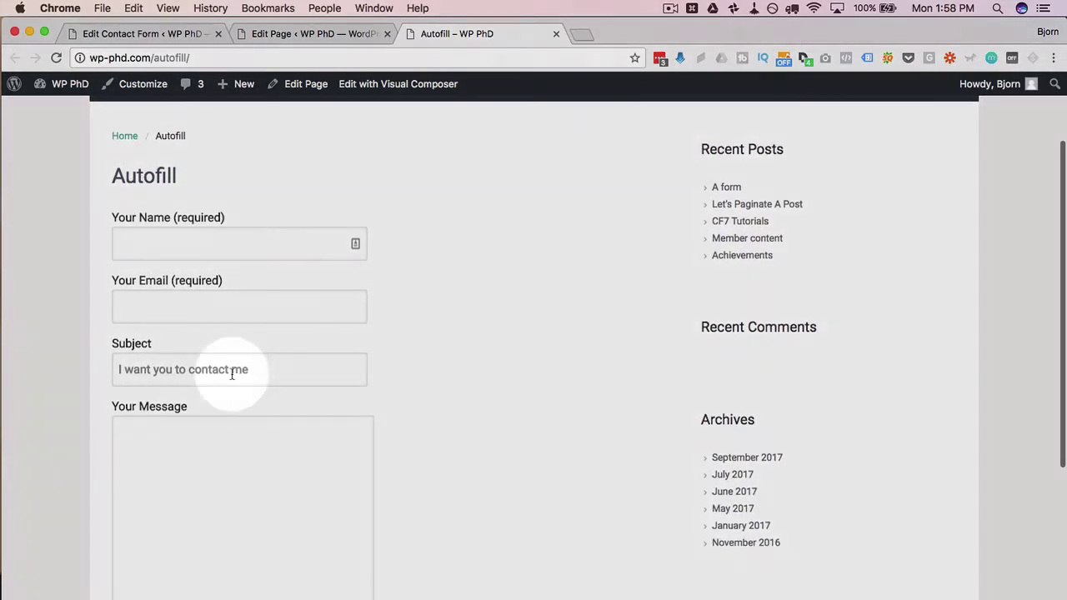
# Erase the prefilled subject in the published form and replace it with arbitrary text as a test
pyautogui.tripleClick(122, 373)
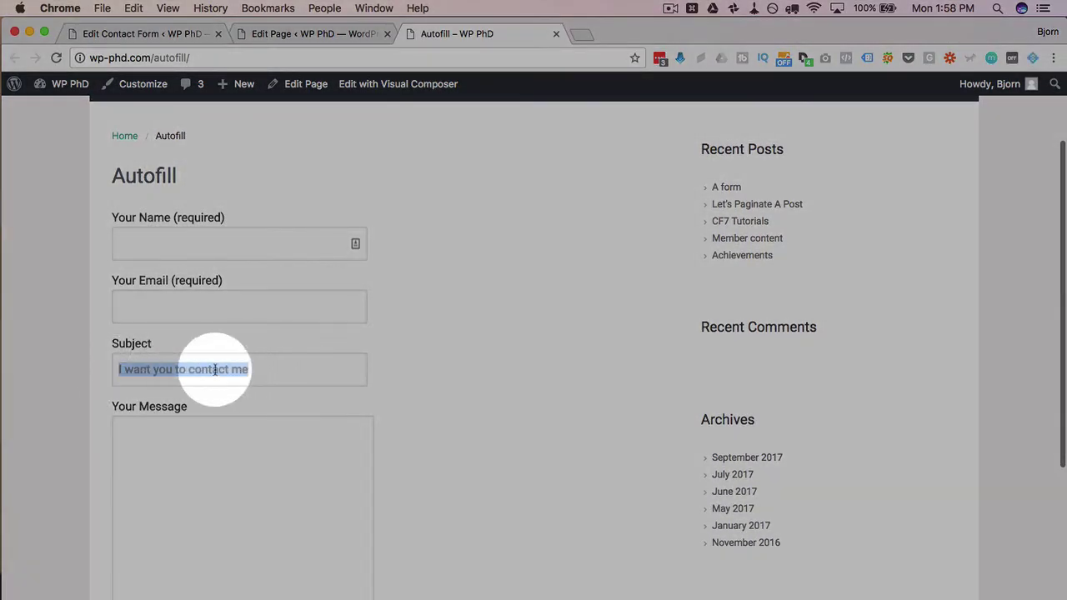
pyautogui.click(269, 369)
pyautogui.press('BackSpace')
pyautogui.press('BackSpace')
pyautogui.press('BackSpace')
pyautogui.press('BackSpace')
pyautogui.press('BackSpace')
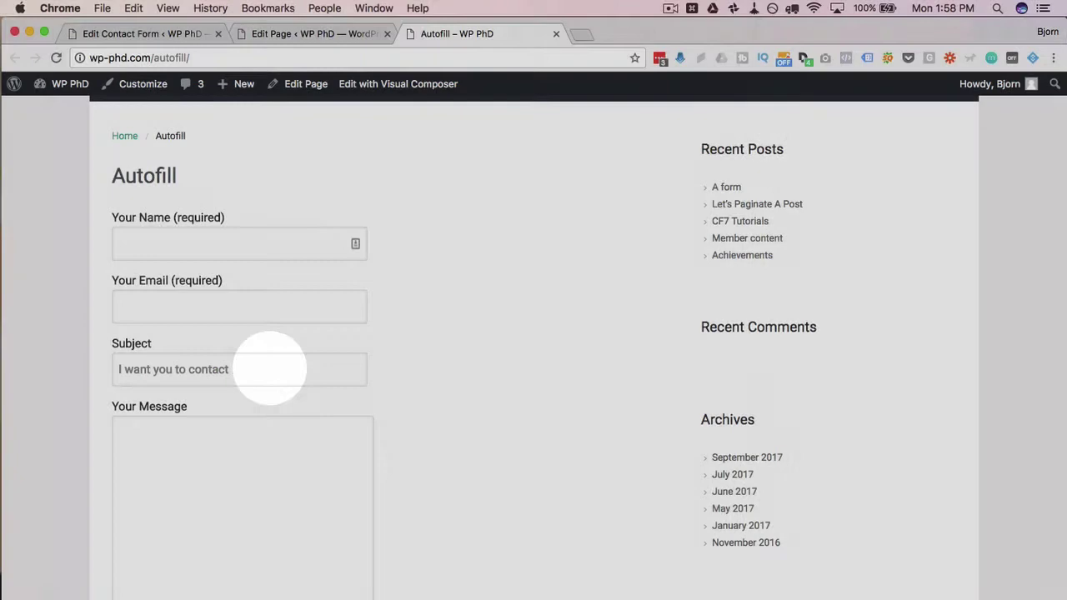
pyautogui.press('BackSpace')
pyautogui.press('super+a')
pyautogui.press('BackSpace')
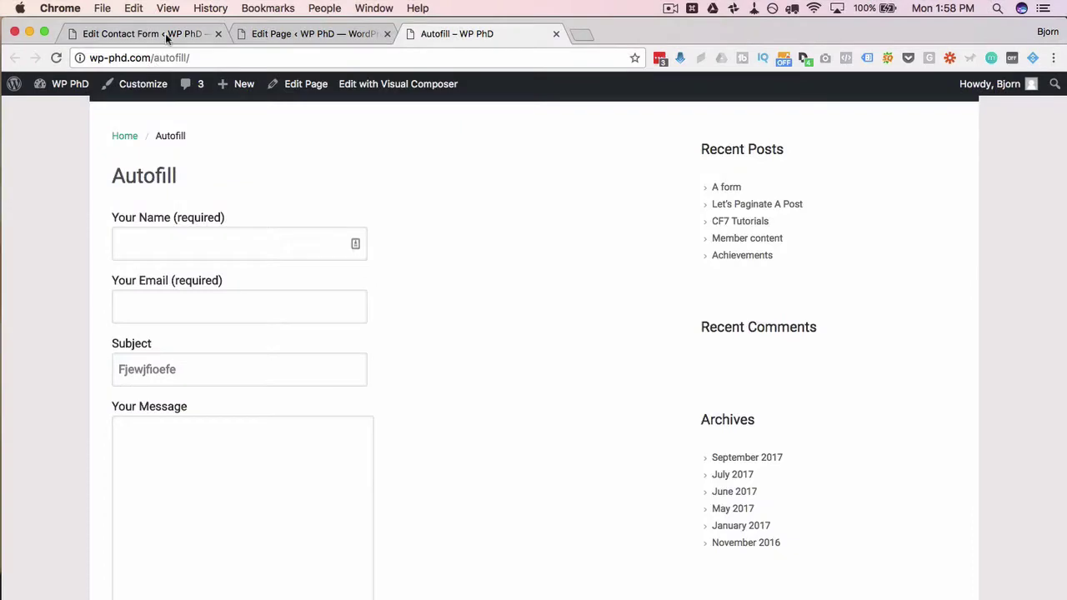
# Add a text field with the default value "Default value" to the contact form, between the email and subject fields
pyautogui.click(165, 33)
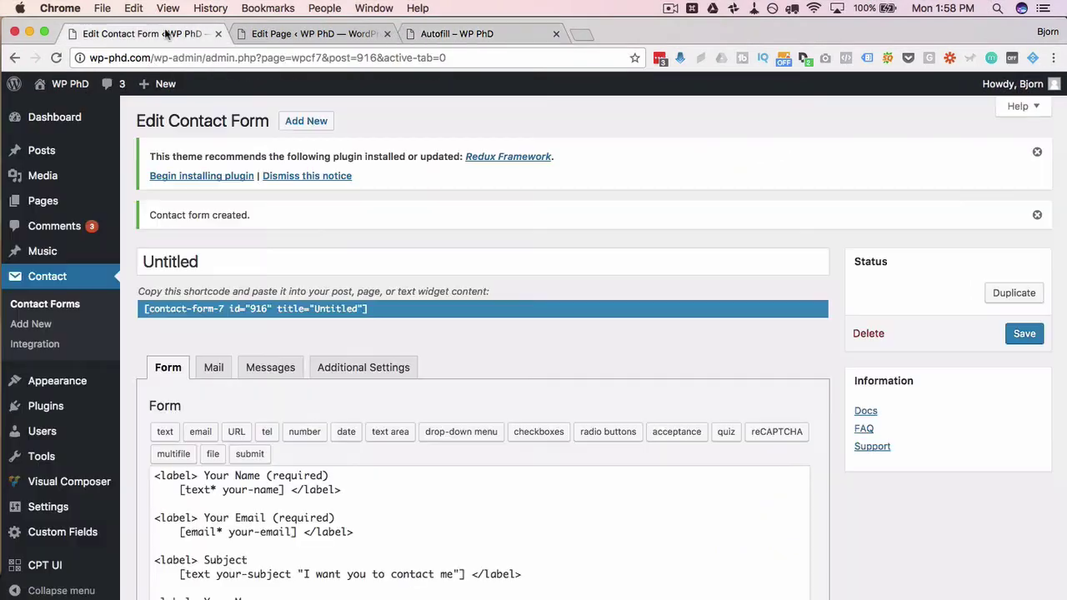
pyautogui.scroll(-2, 378, 512)
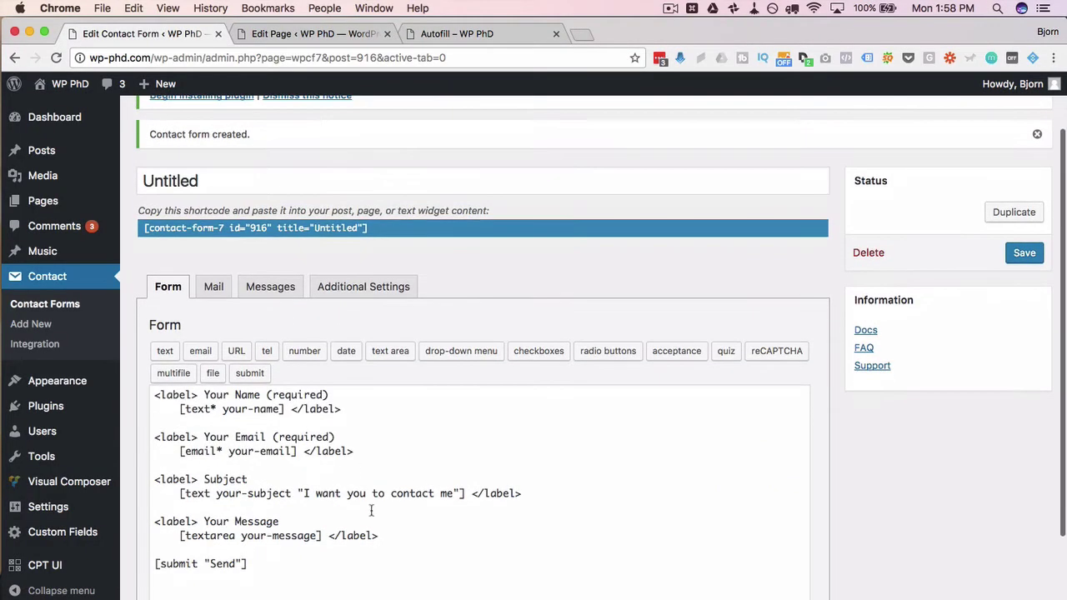
pyautogui.click(331, 466)
pyautogui.press('Return')
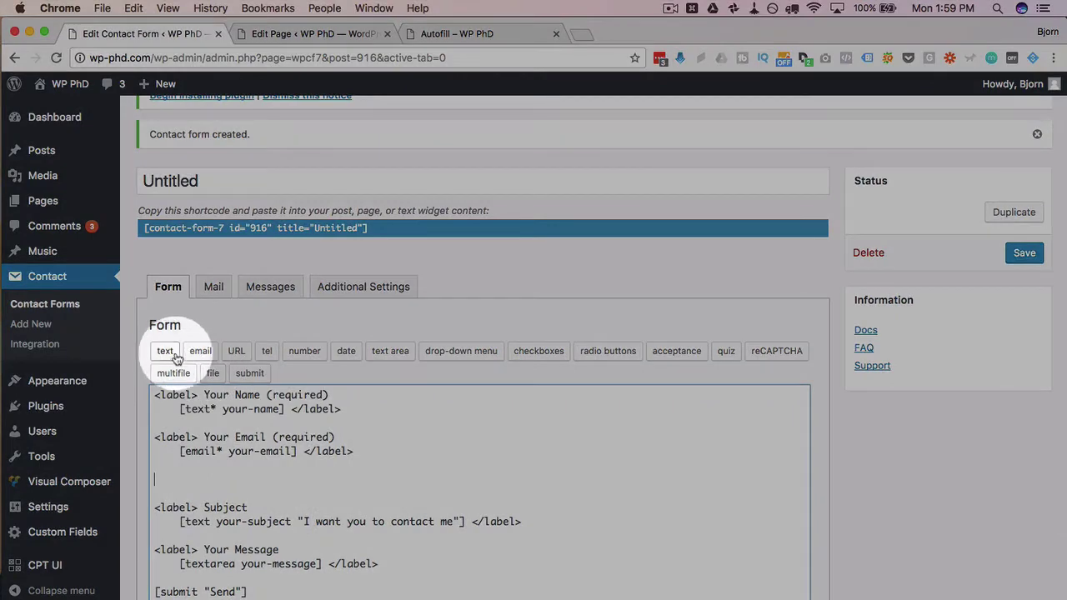
pyautogui.click(171, 352)
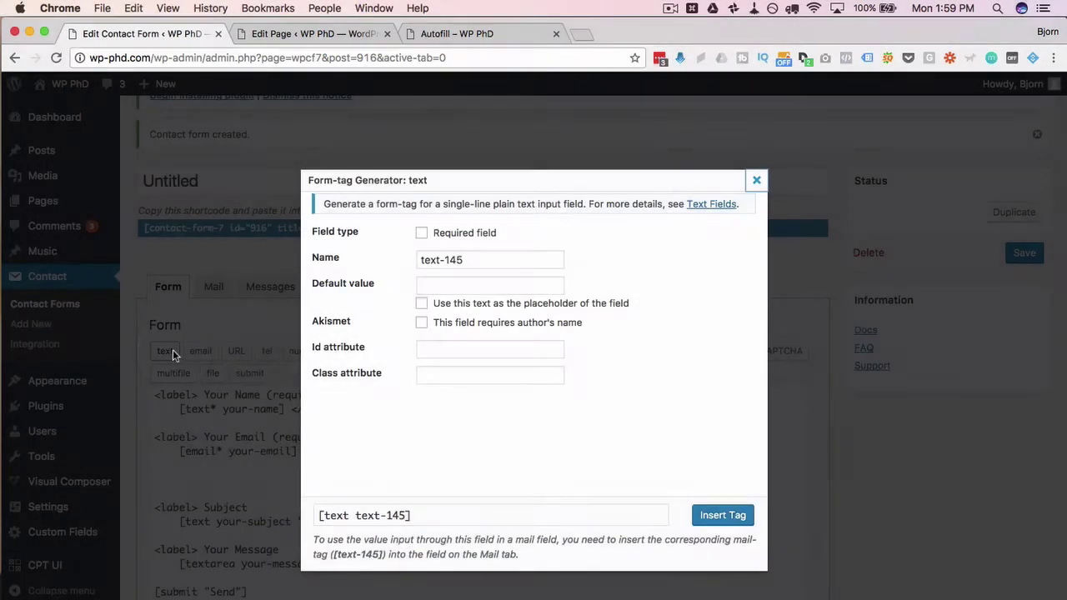
pyautogui.click(478, 286)
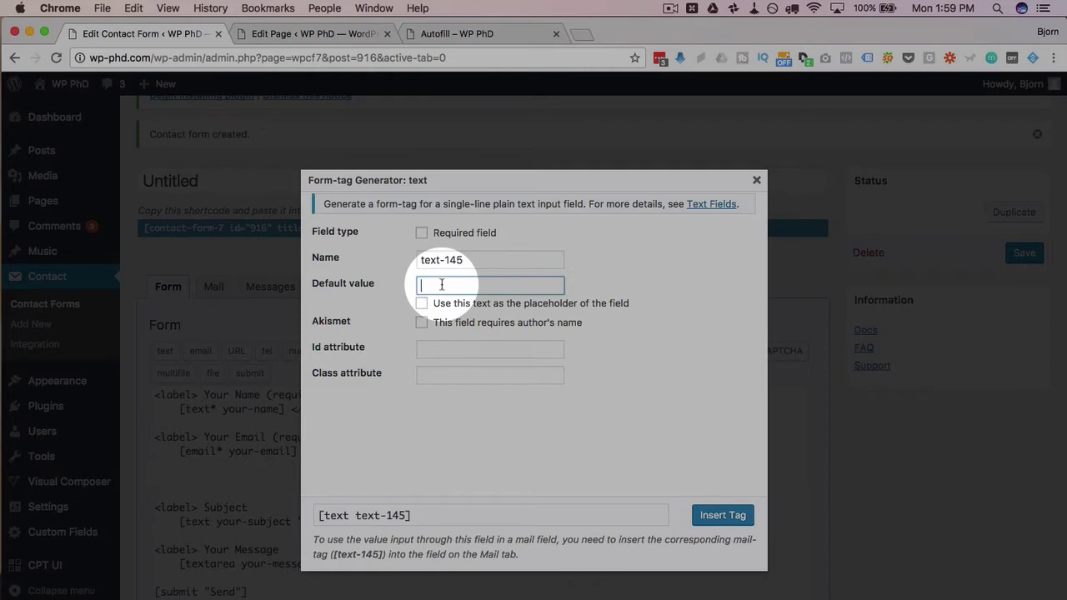
pyautogui.write('Default value')
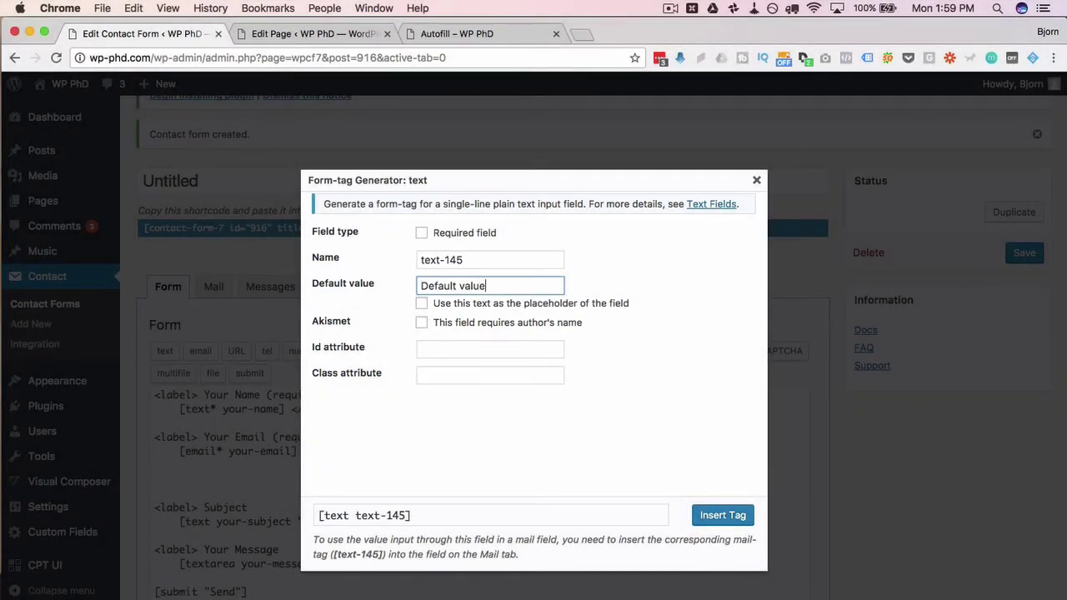
pyautogui.click(723, 516)
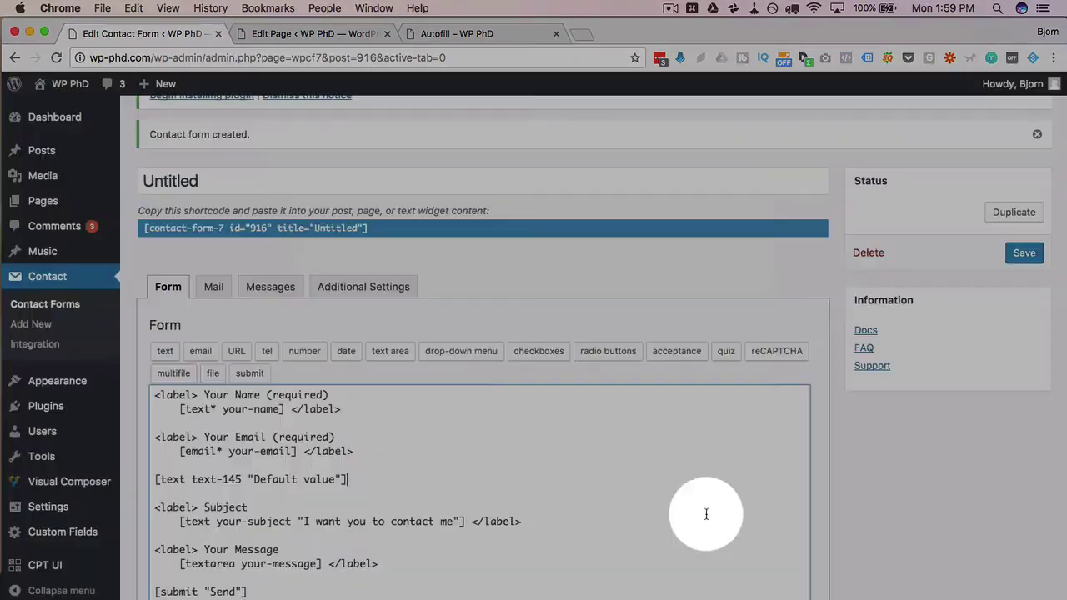
pyautogui.scroll(-2, 381, 429)
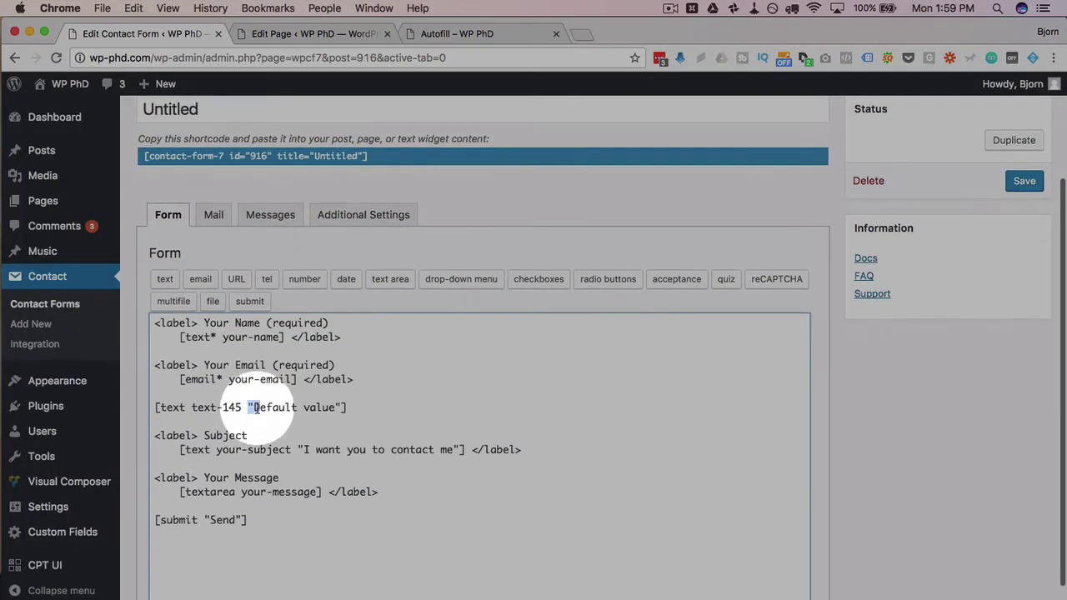
pyautogui.moveTo(249, 407); pyautogui.dragTo(341, 407)
pyautogui.moveTo(253, 406); pyautogui.dragTo(335, 408)
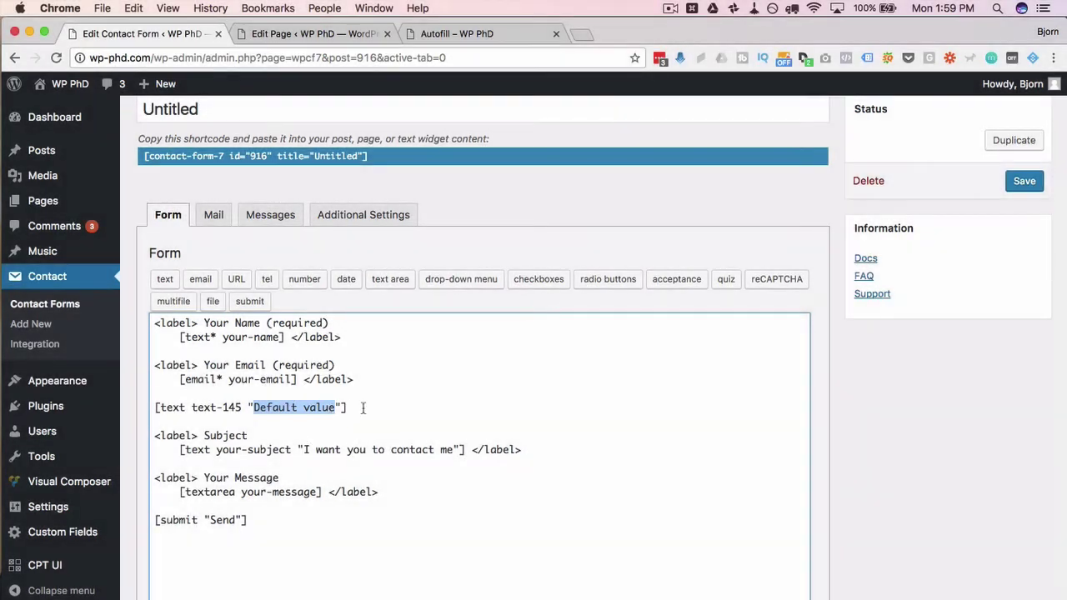
# Insert a radio button group with options 1, 2, 3 and 4 below the new text field tag
pyautogui.click(363, 408)
pyautogui.press('Return')
pyautogui.press('Return')
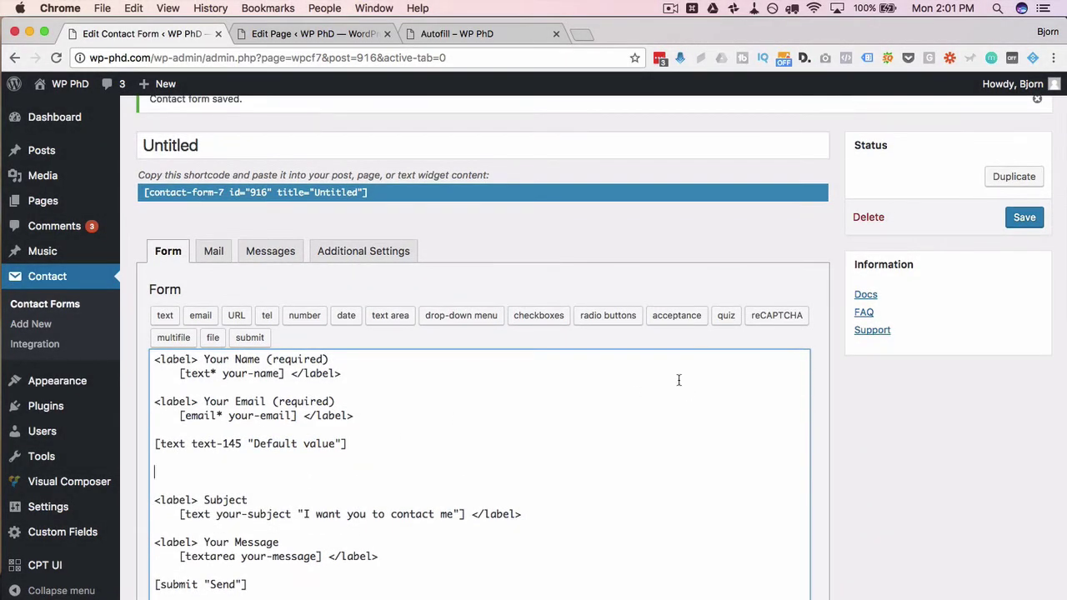
pyautogui.click(614, 321)
pyautogui.click(447, 303)
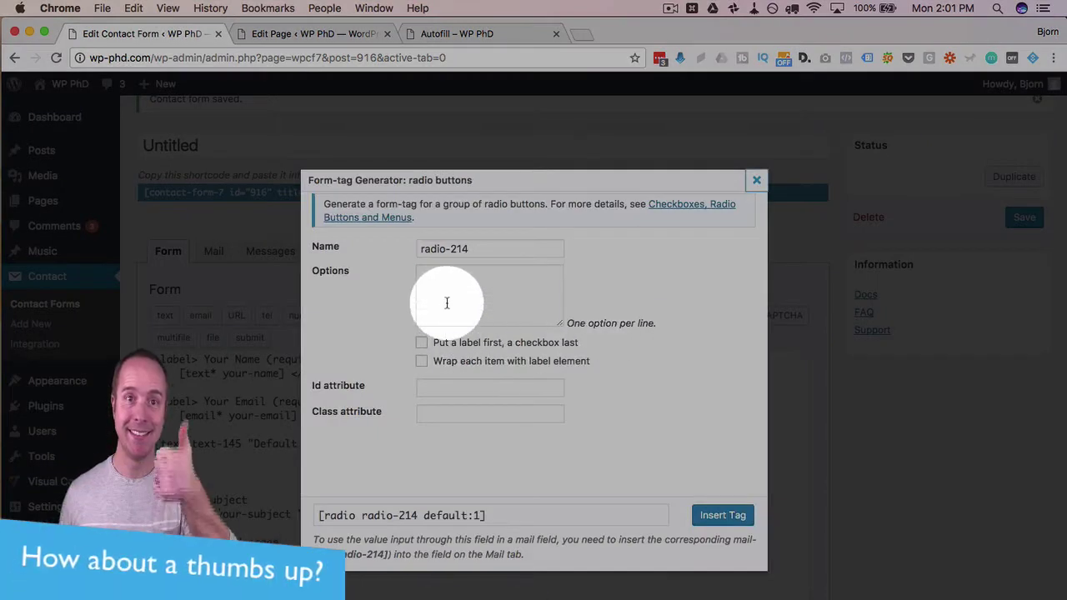
pyautogui.write('1')
pyautogui.press('Return')
pyautogui.write('2')
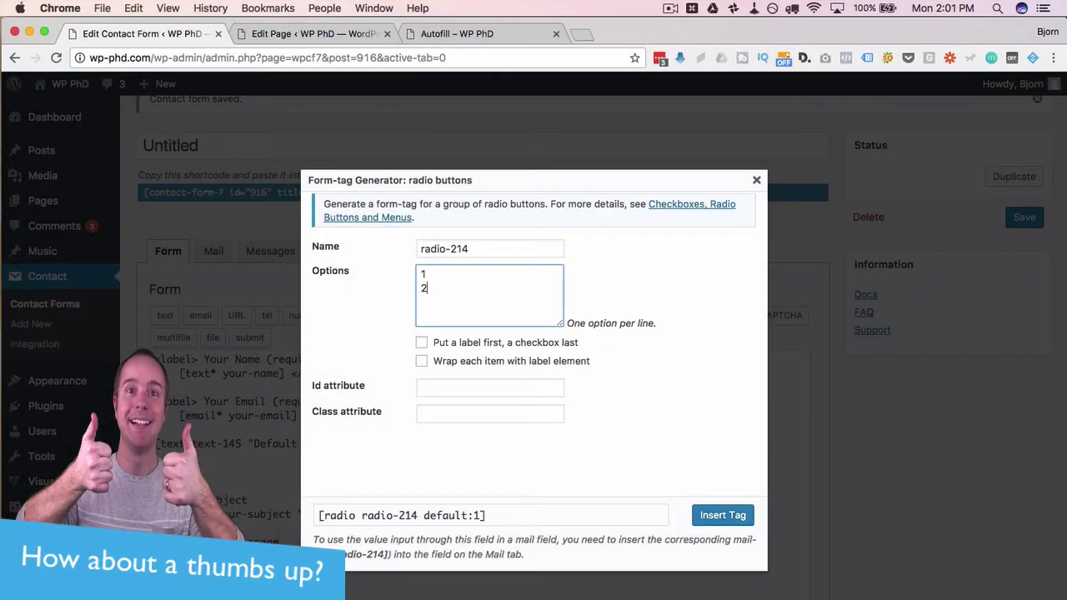
pyautogui.press('Return')
pyautogui.write('3')
pyautogui.press('Return')
pyautogui.write('4')
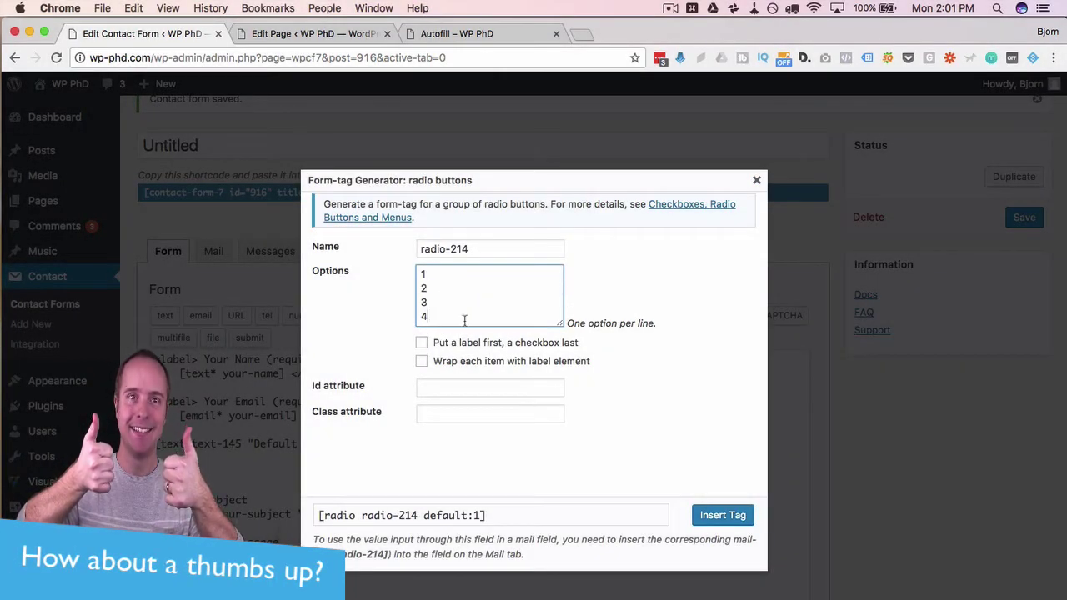
pyautogui.click(722, 514)
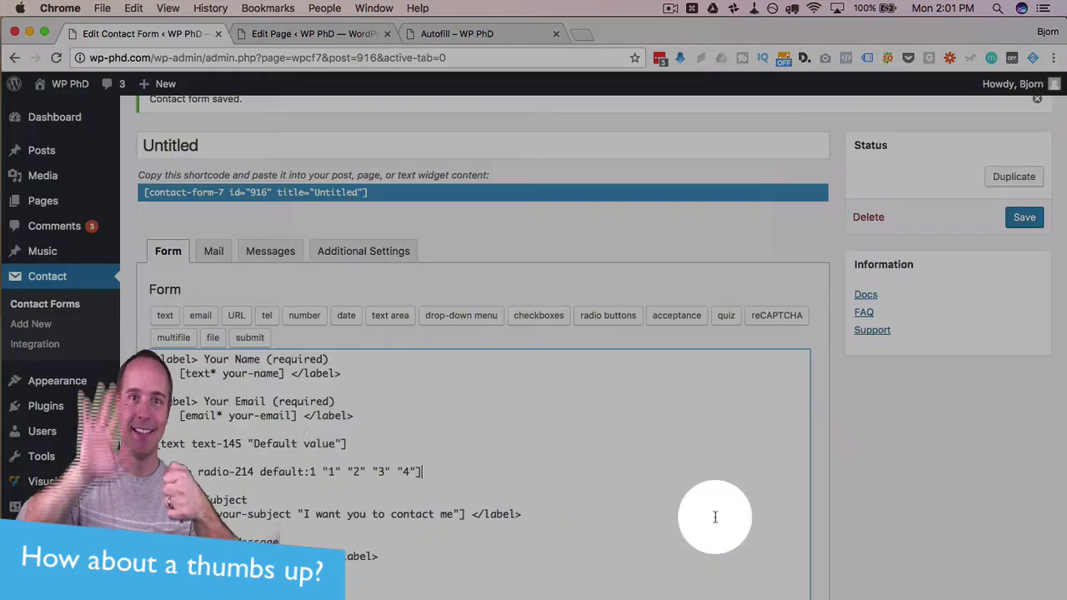
# Save the contact form and reload the published Autofill page to check the default values
pyautogui.click(342, 444)
pyautogui.scroll(-2, 342, 443)
pyautogui.moveTo(259, 399); pyautogui.dragTo(317, 399)
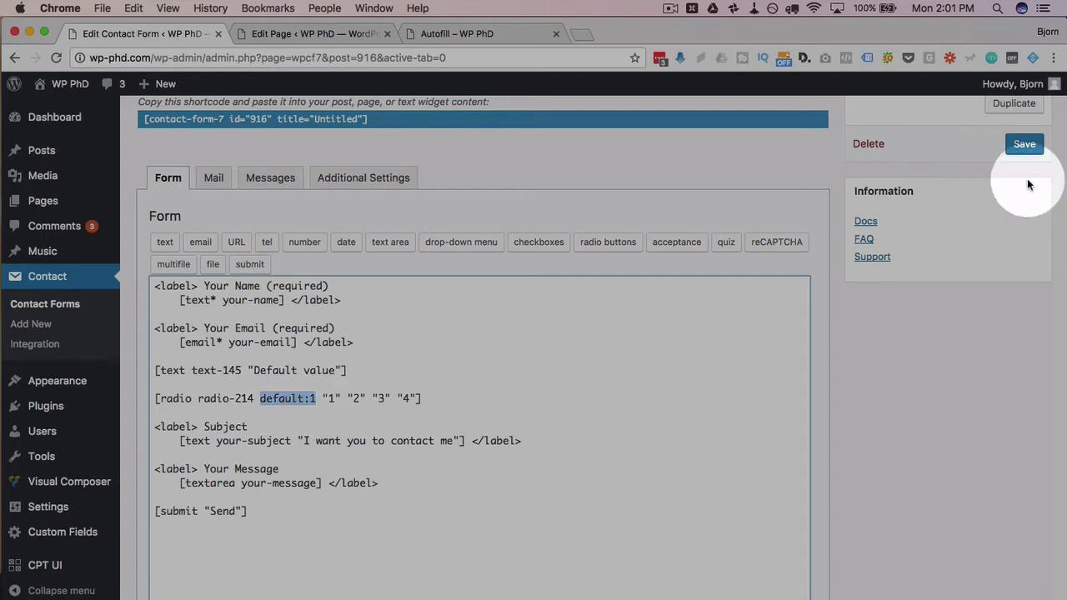
pyautogui.click(1024, 146)
pyautogui.click(457, 34)
pyautogui.click(58, 58)
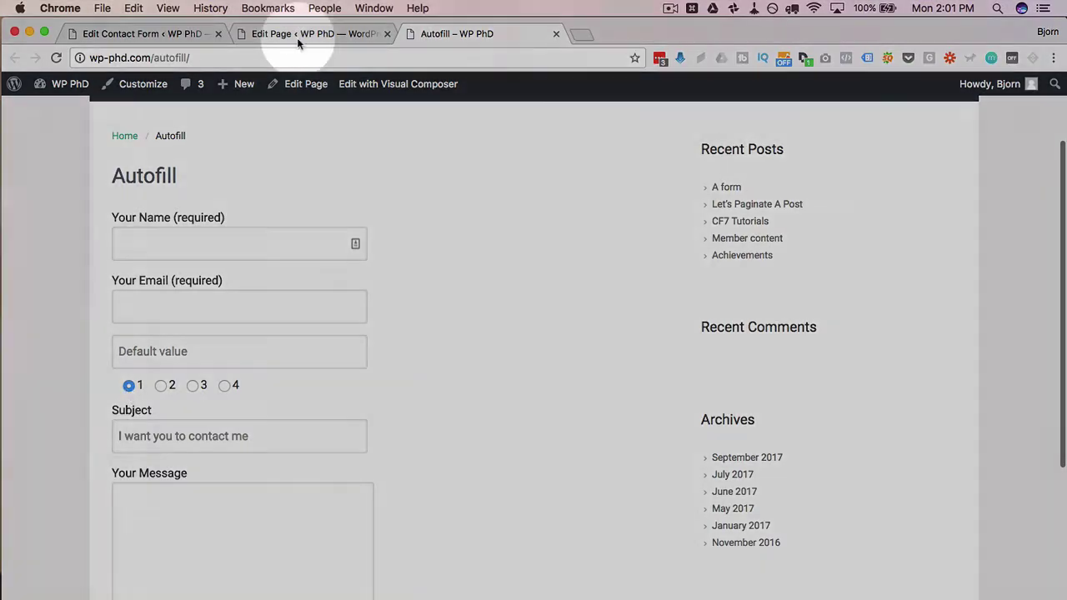
# Change the default in the contact form's radio button tag to 3 and save the form
pyautogui.click(298, 34)
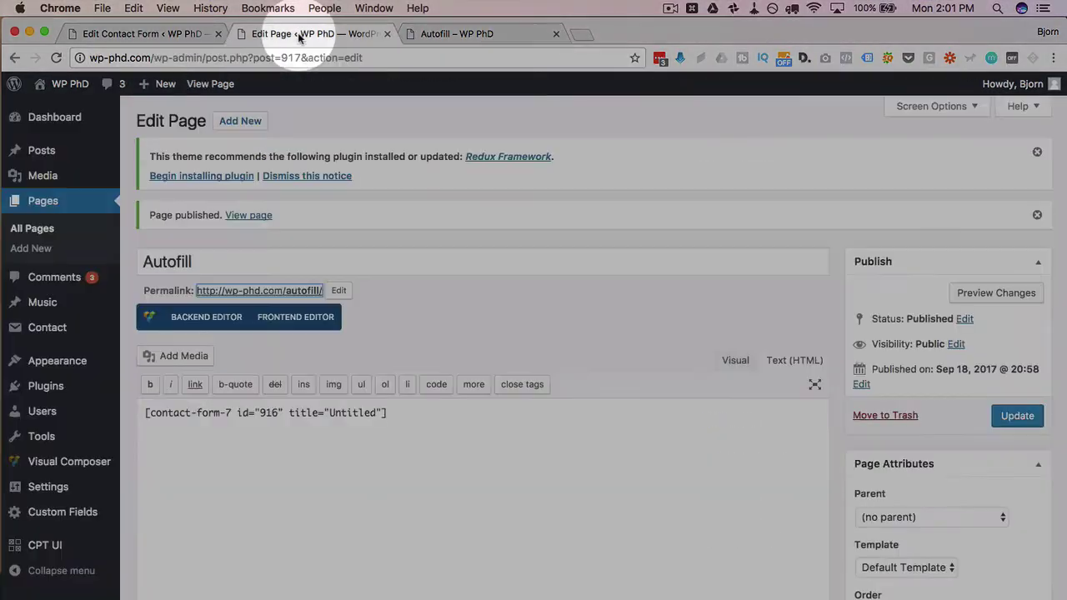
pyautogui.click(170, 34)
pyautogui.click(314, 587)
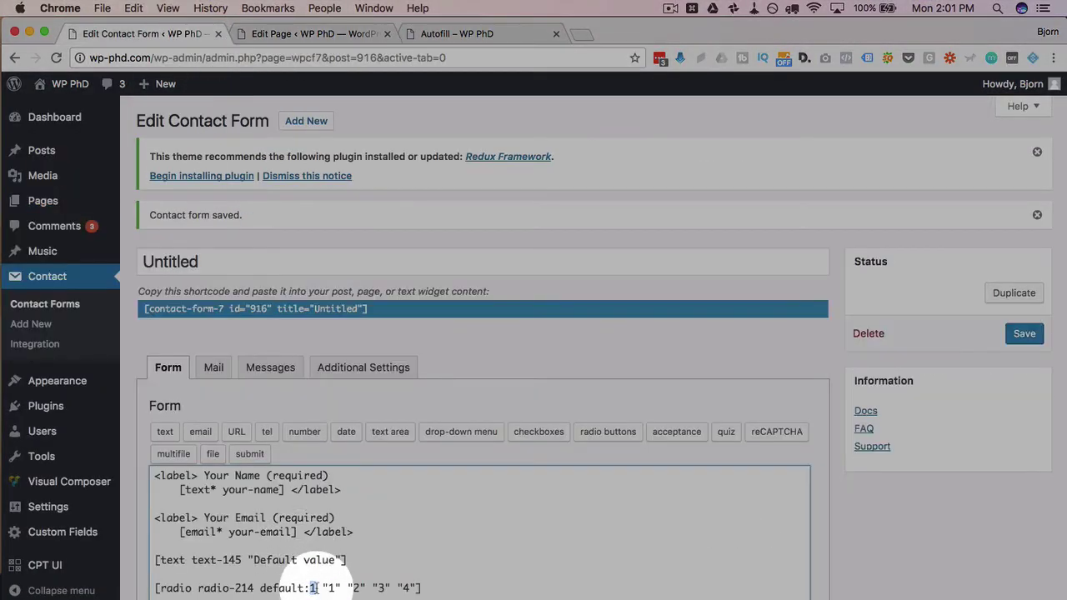
pyautogui.click(1025, 333)
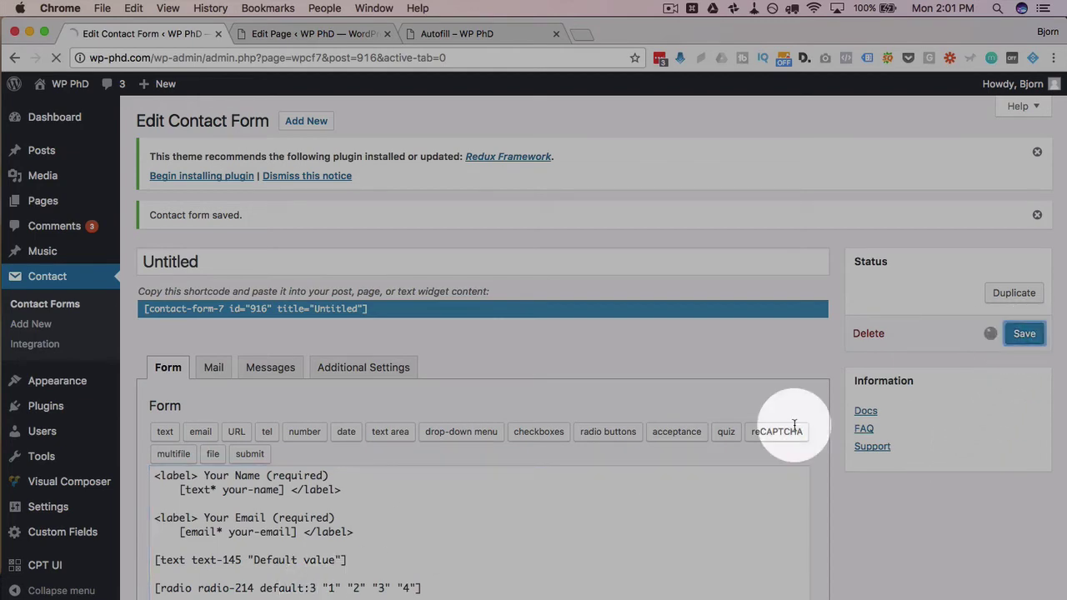
pyautogui.scroll(-2, 516, 568)
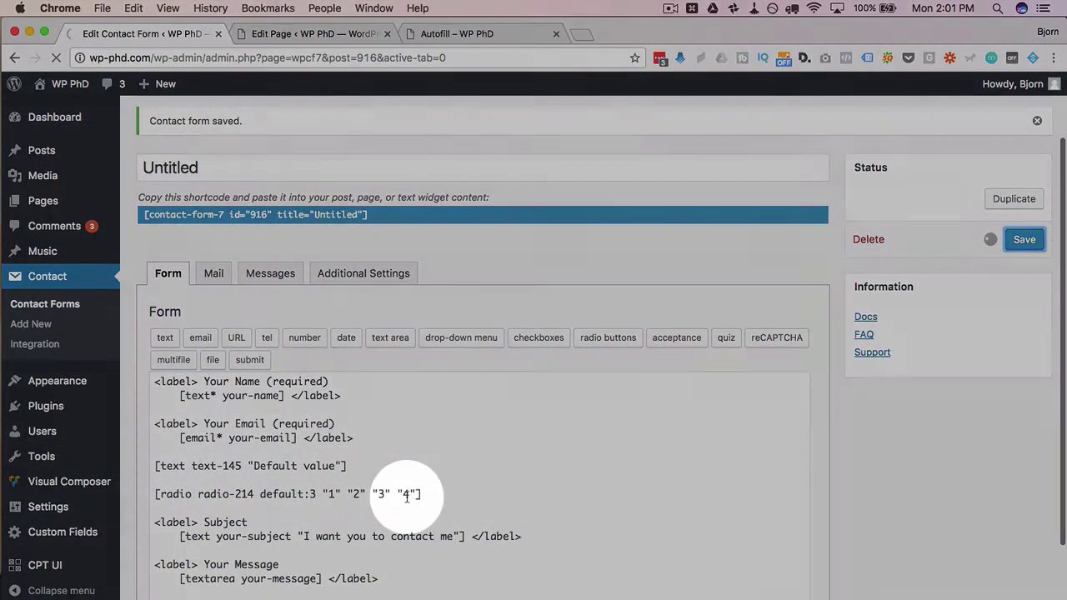
pyautogui.scroll(-2, 324, 540)
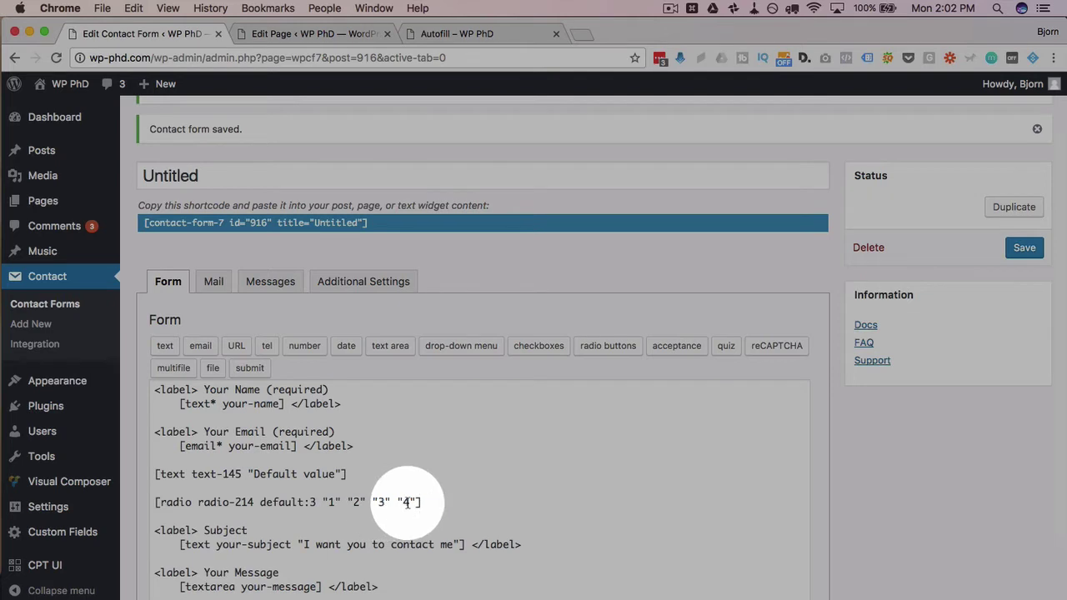
# Reload the published Autofill page to check which radio button is preselected
pyautogui.click(310, 503)
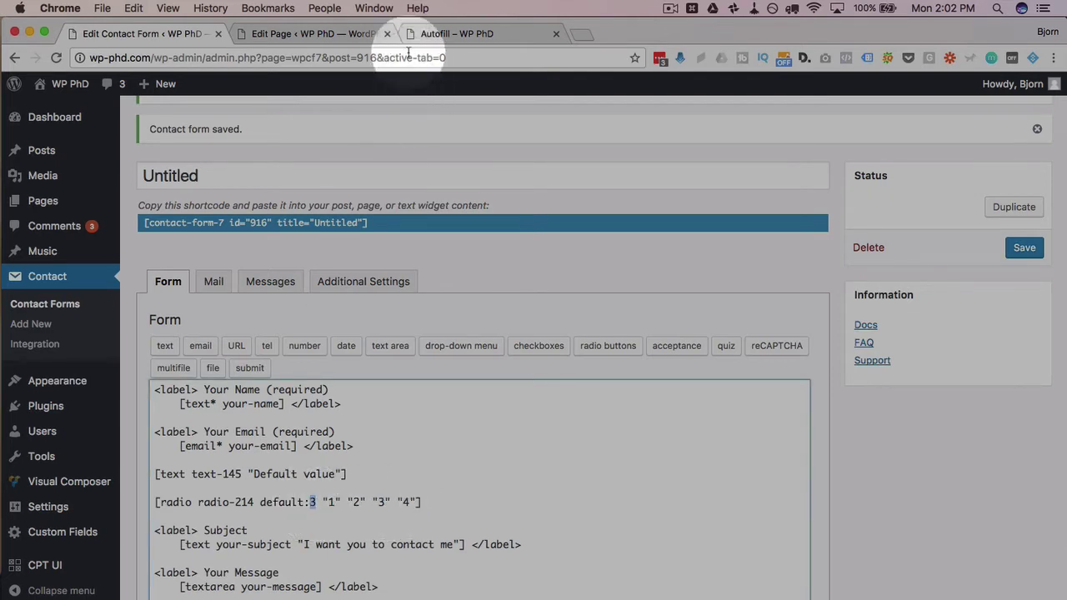
pyautogui.click(434, 31)
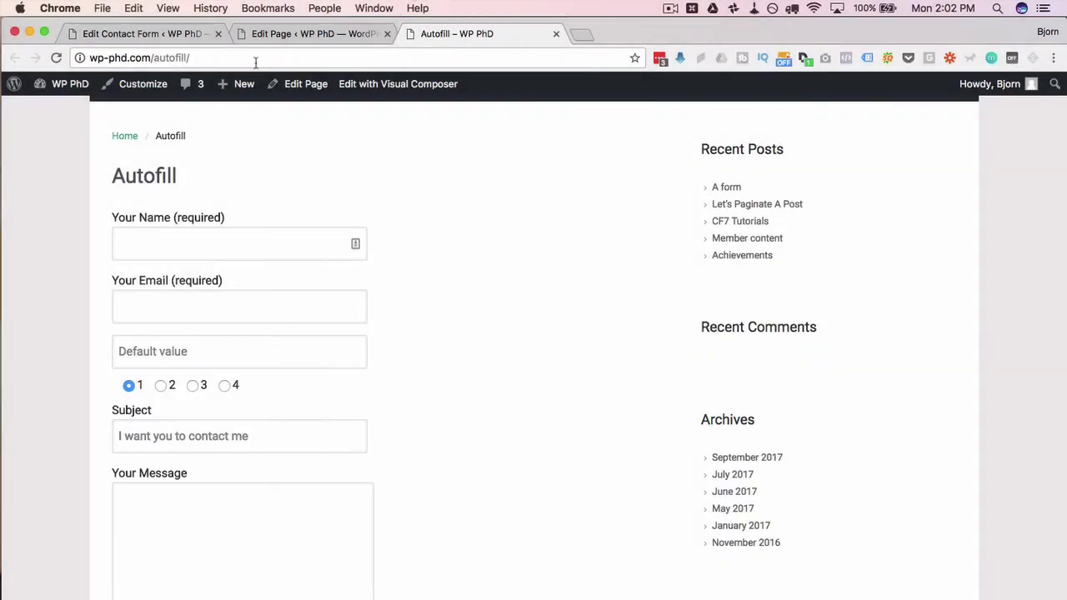
pyautogui.click(56, 58)
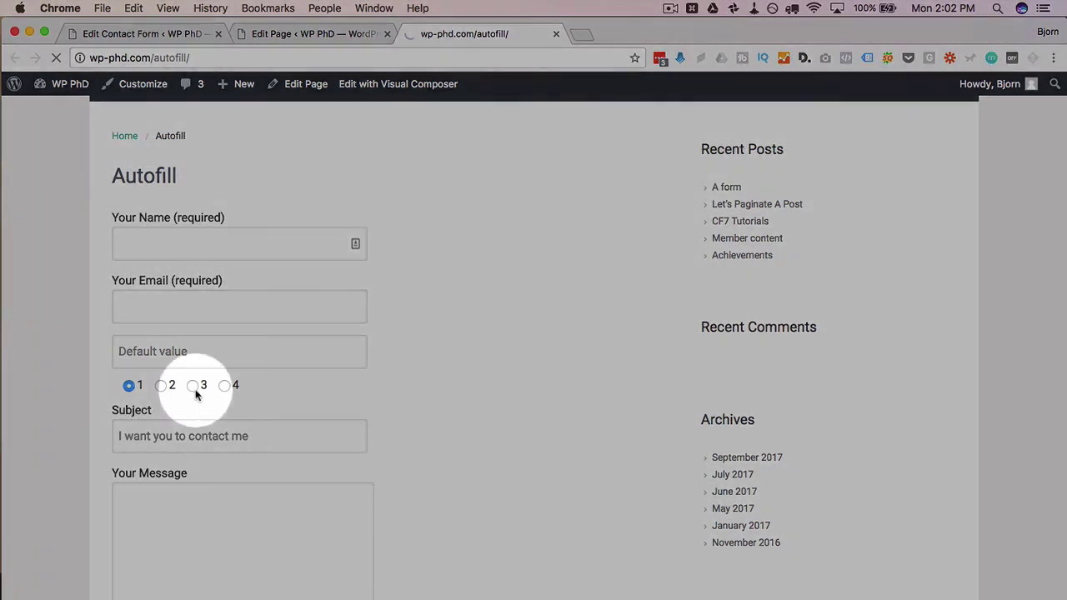
pyautogui.click(194, 386)
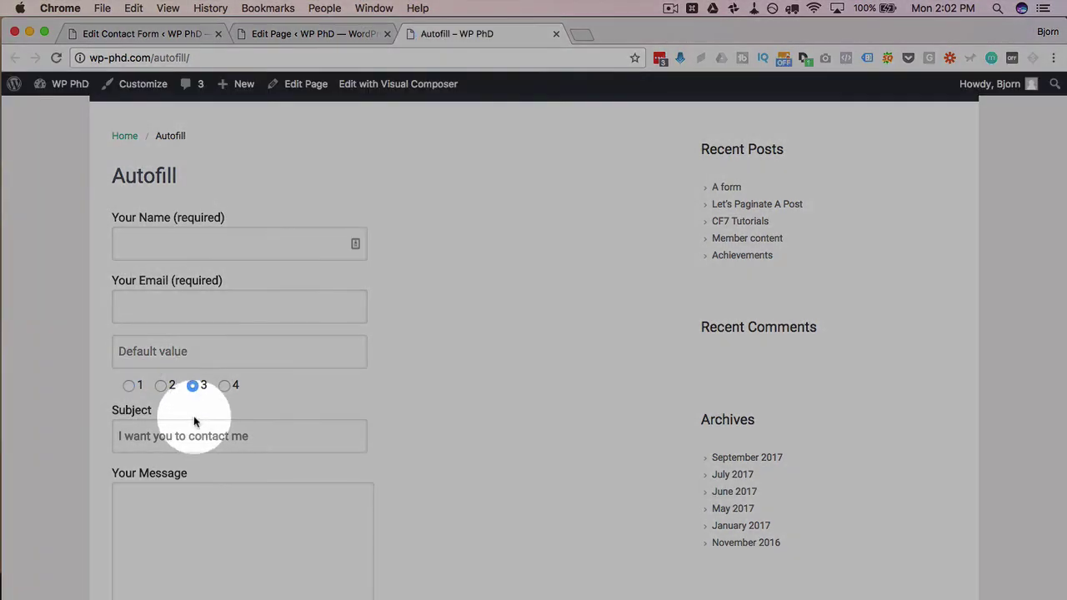
# Insert a checkbox group with options a, b, c and d below the radio button tag in the contact form
pyautogui.click(158, 33)
pyautogui.click(438, 515)
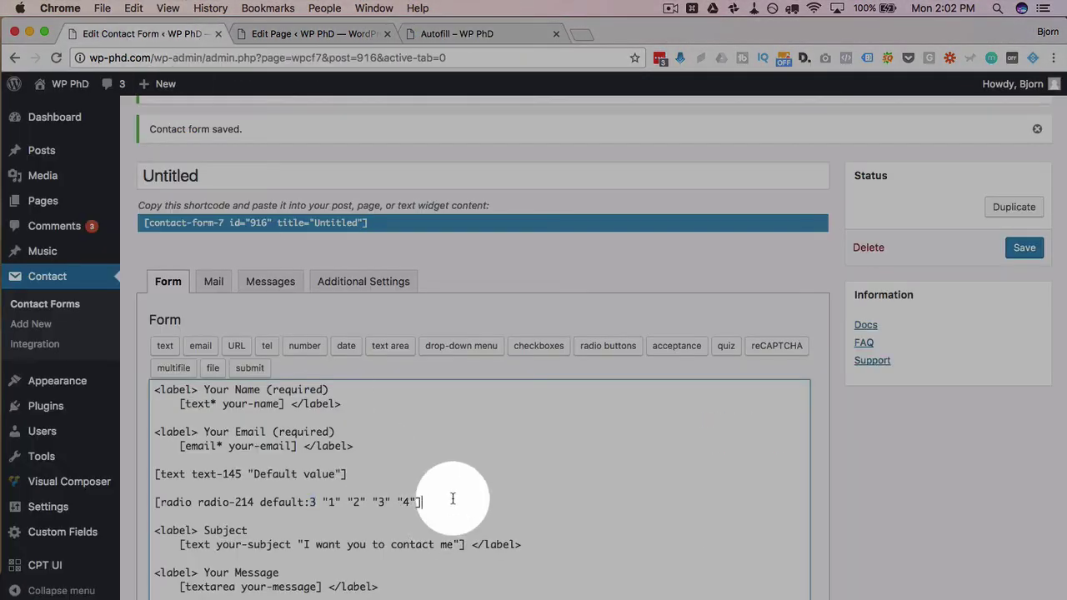
pyautogui.press('Return')
pyautogui.press('Return')
pyautogui.click(547, 349)
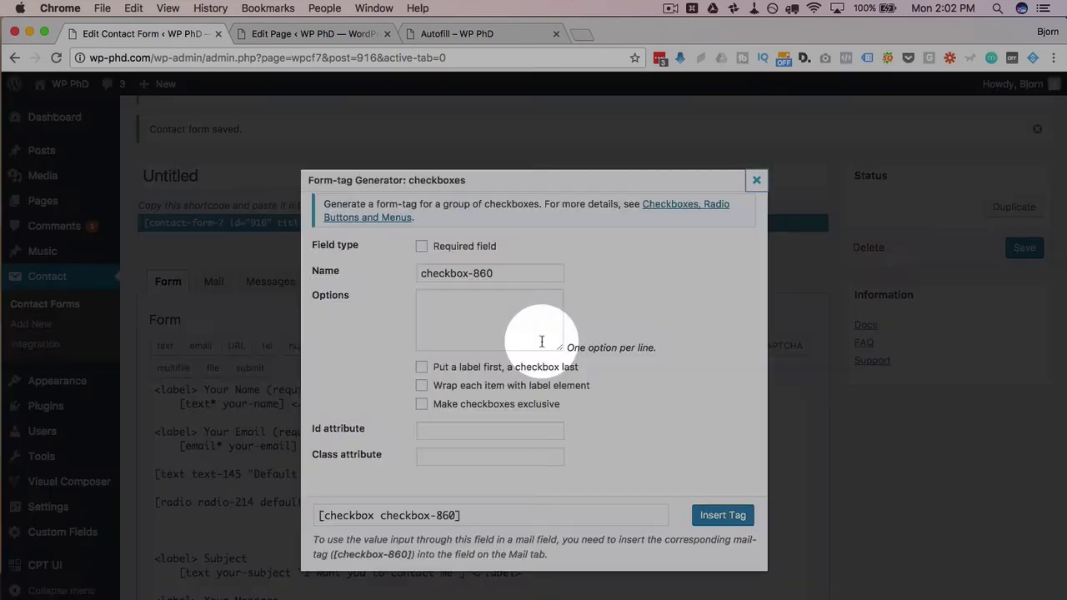
pyautogui.click(430, 307)
pyautogui.write('a')
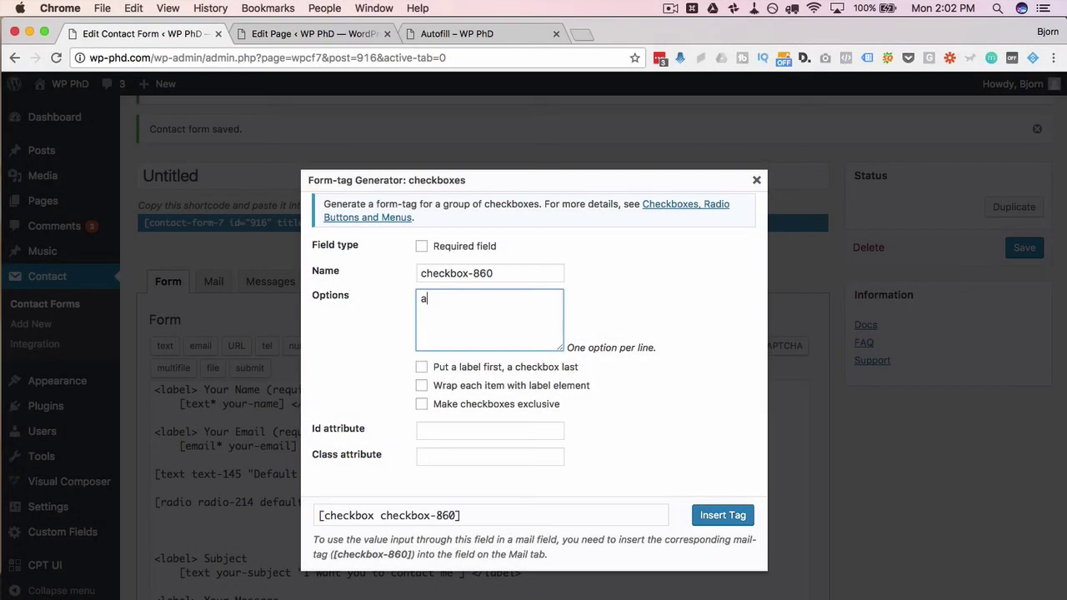
pyautogui.click(722, 516)
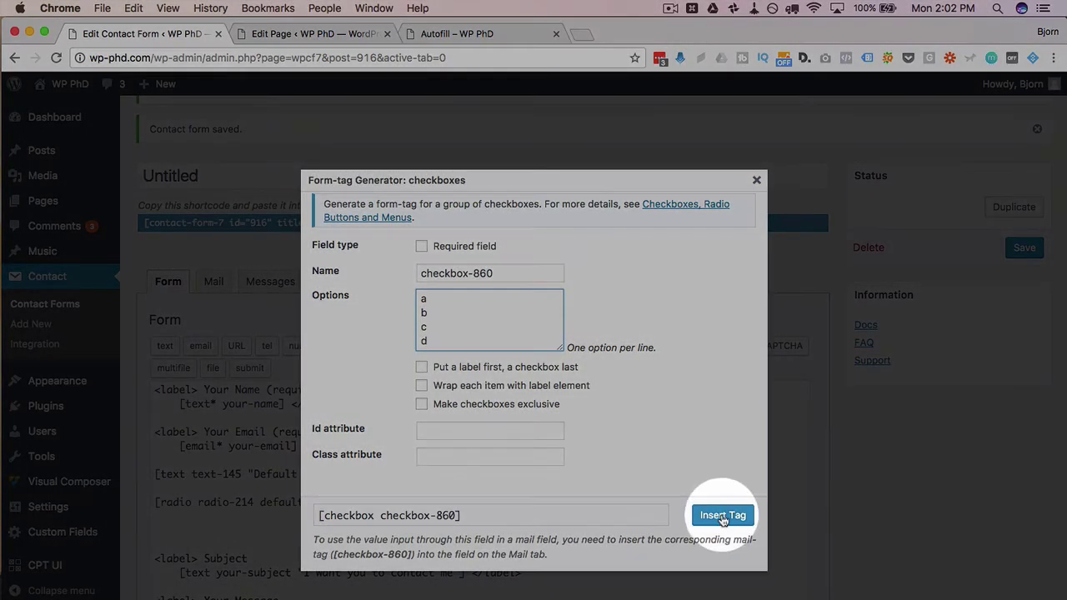
# Save the contact form with the new checkbox tag and reload the Autofill page to view the checkboxes
pyautogui.scroll(-3, 357, 447)
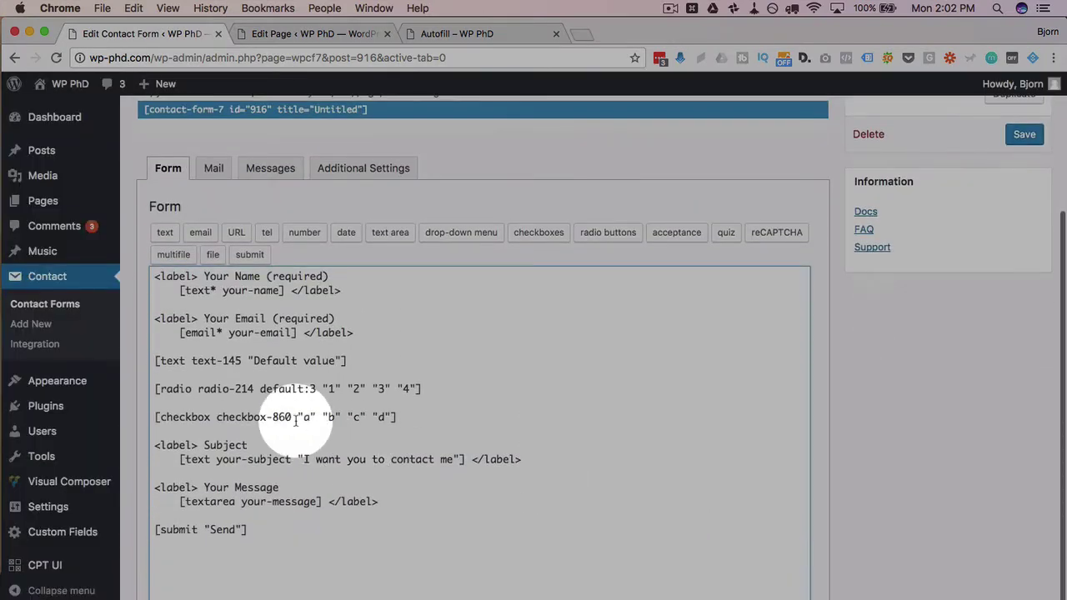
pyautogui.moveTo(259, 389); pyautogui.dragTo(316, 389)
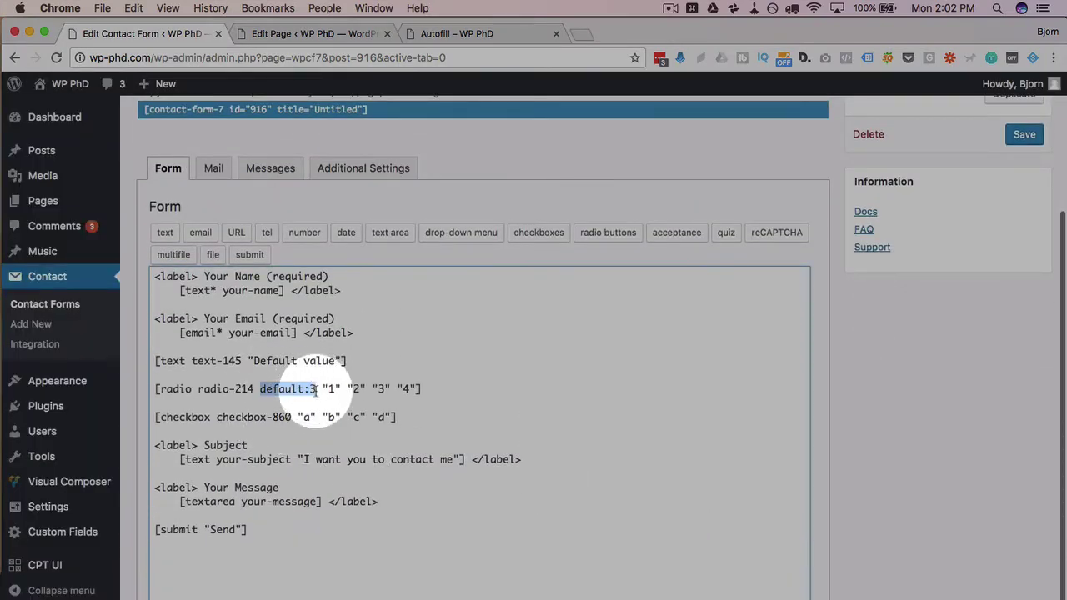
pyautogui.moveTo(272, 415); pyautogui.dragTo(333, 417)
pyautogui.click(330, 416)
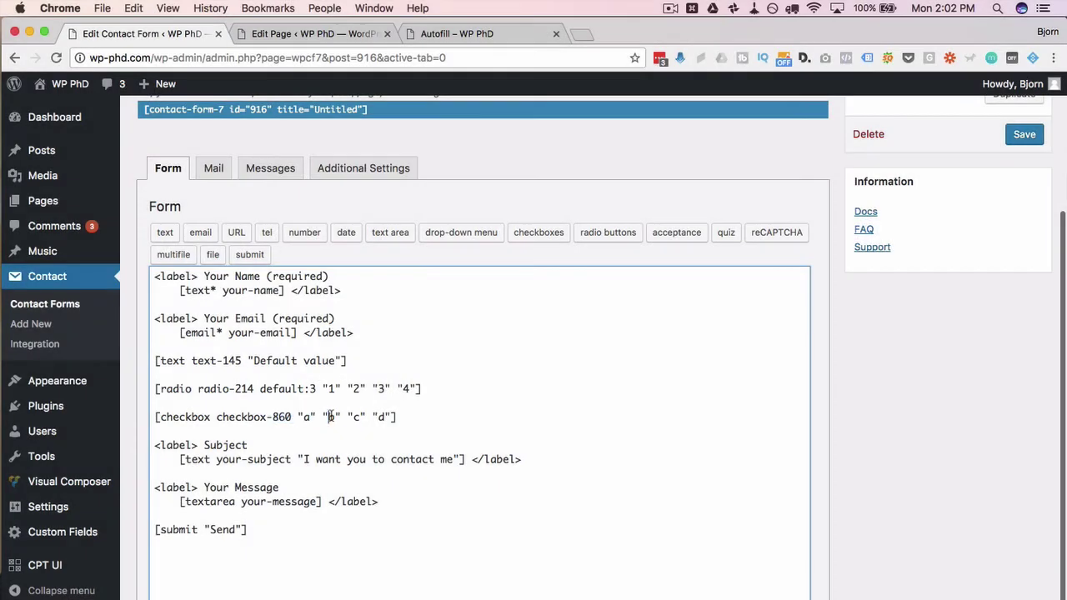
pyautogui.click(1025, 135)
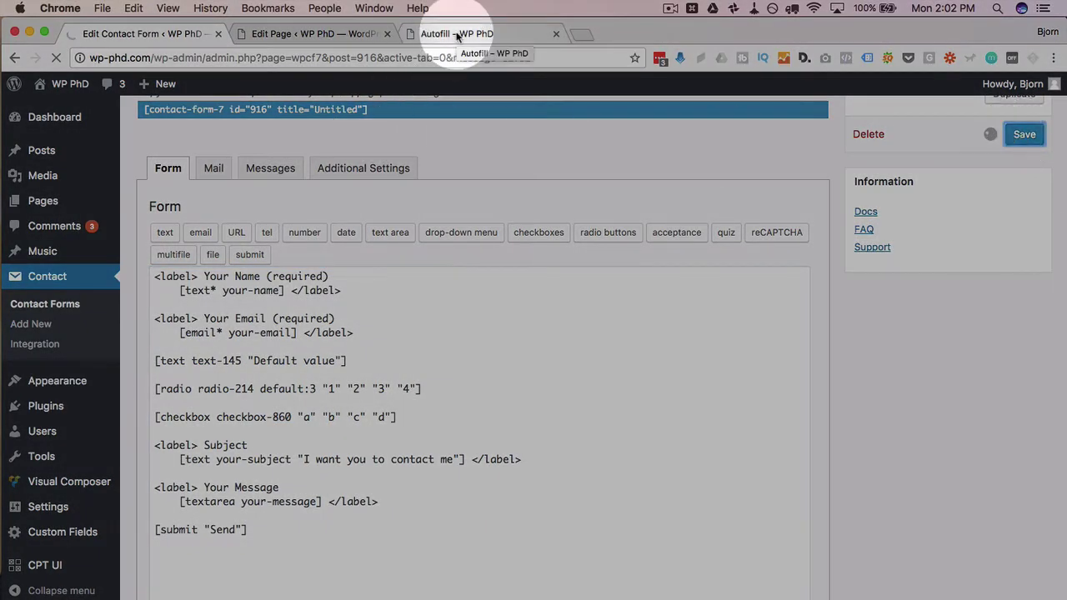
pyautogui.click(457, 34)
pyautogui.press('super+r')
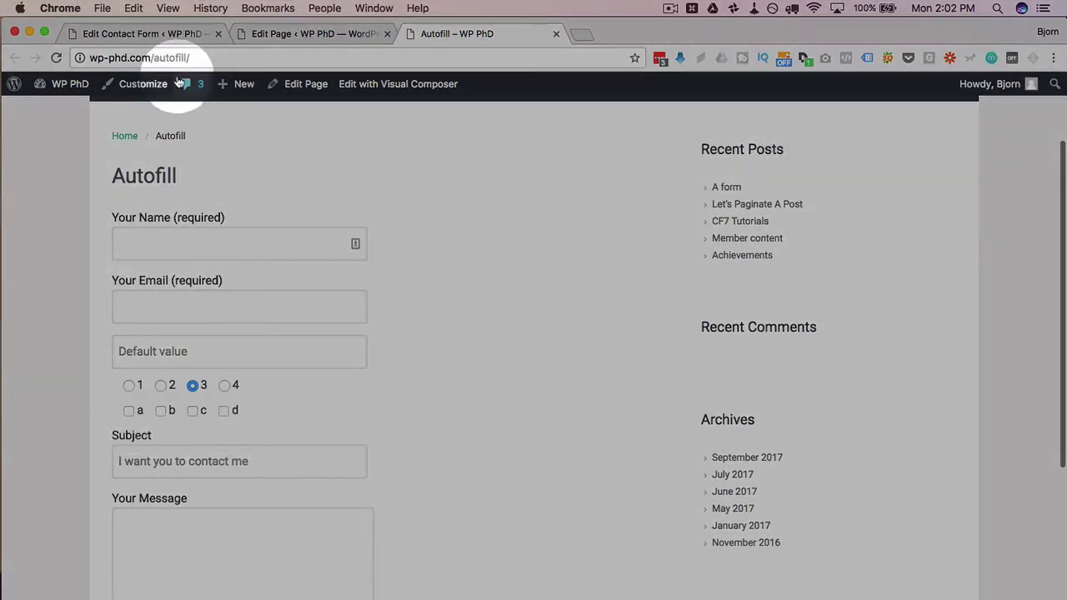
# Add default:4 to the checkbox tag in the contact form, between its name and its options
pyautogui.click(161, 33)
pyautogui.scroll(-2, 281, 469)
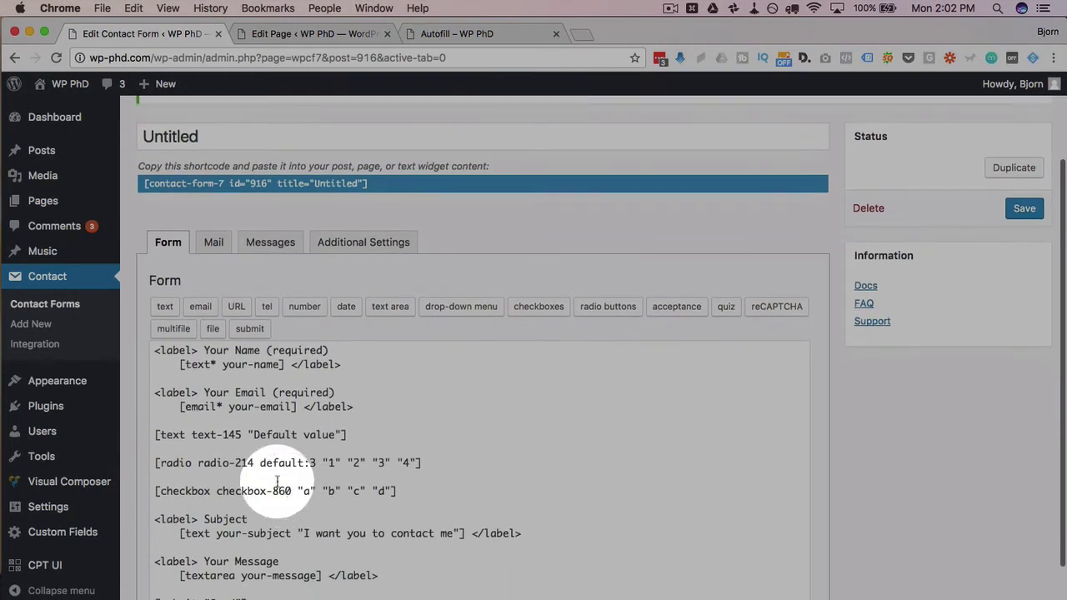
pyautogui.click(292, 491)
pyautogui.write('de ')
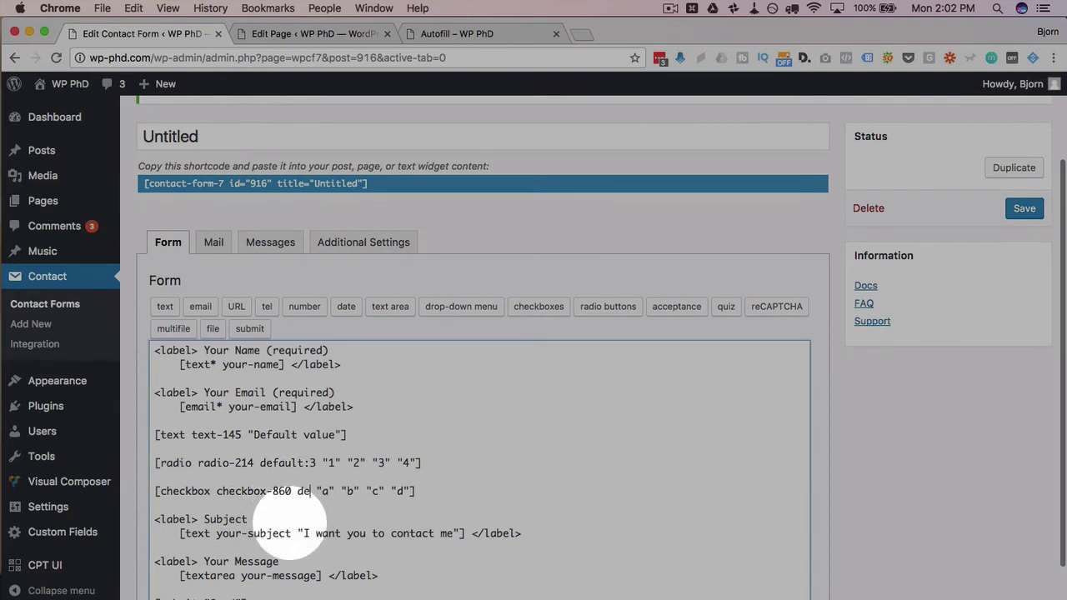
pyautogui.write('fault:4')
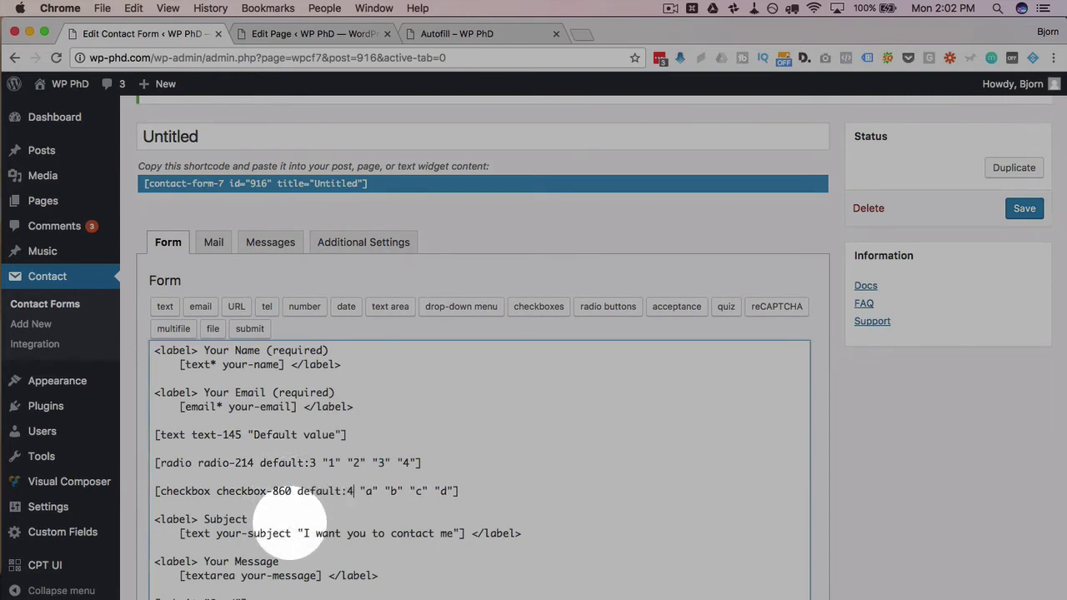
# Save the contact form and check the checkbox default on the refreshed Autofill page
pyautogui.click(1025, 209)
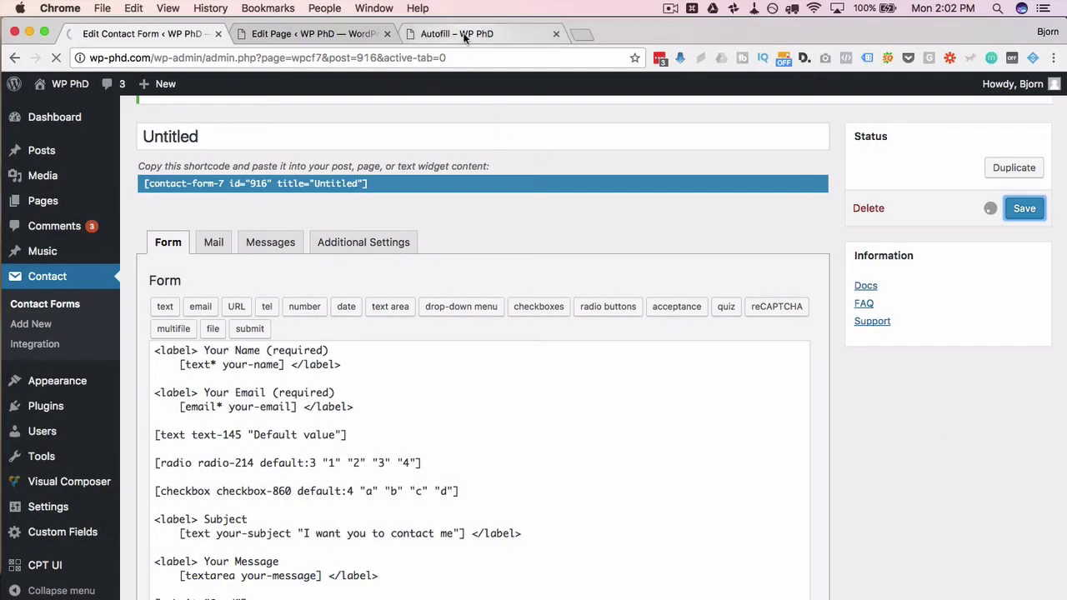
pyautogui.click(464, 38)
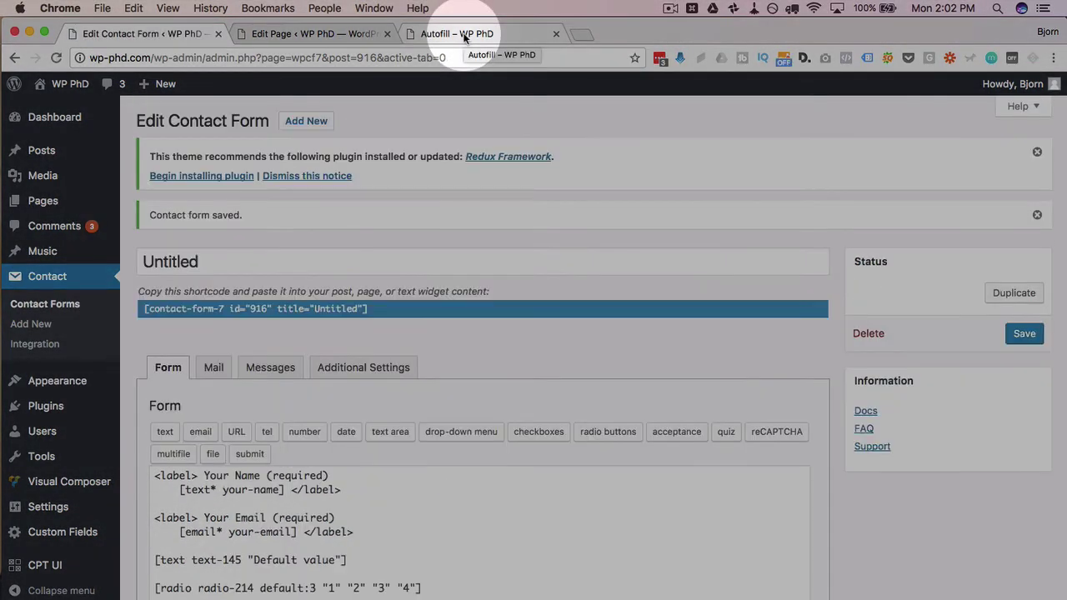
pyautogui.click(465, 39)
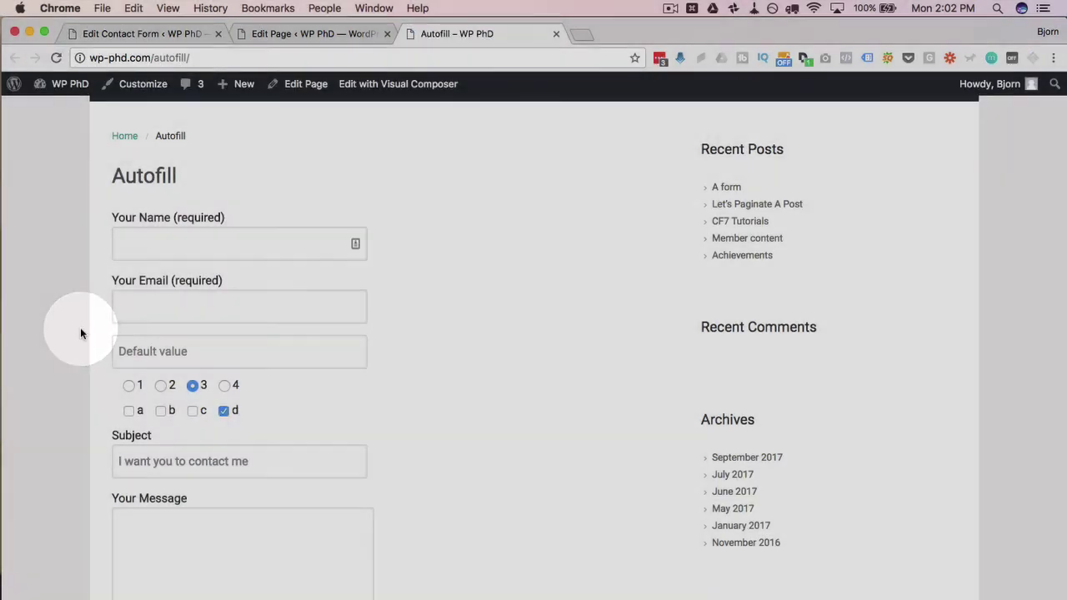
# Test overriding the defaults on the published form by toggling choices, finishing with radio button 1 selected and checkboxes b, c and d cleared
pyautogui.scroll(-2, 218, 453)
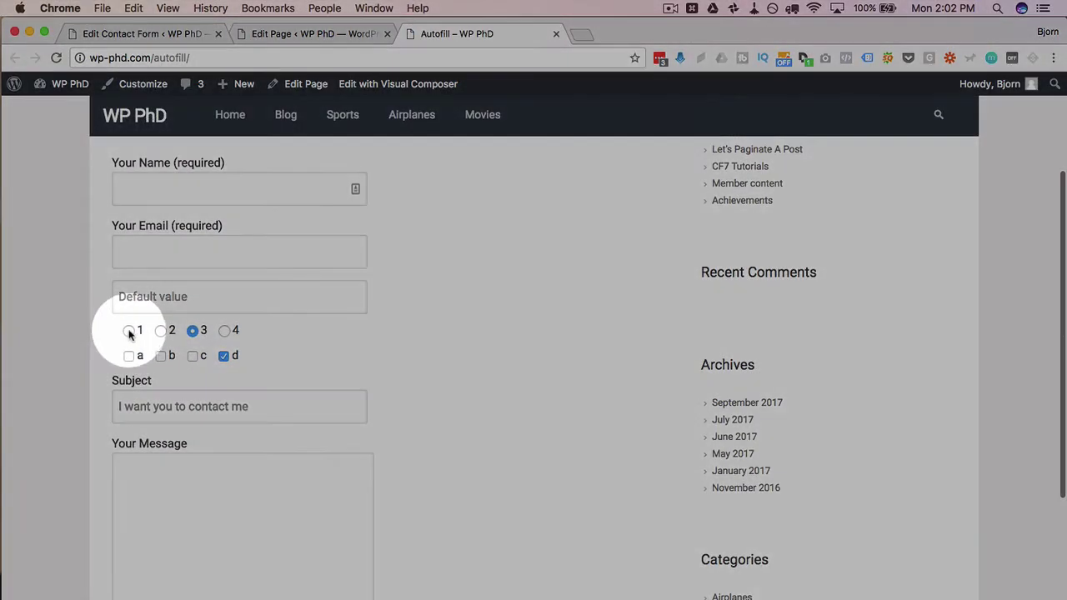
pyautogui.click(129, 331)
pyautogui.click(160, 332)
pyautogui.click(161, 356)
pyautogui.click(193, 356)
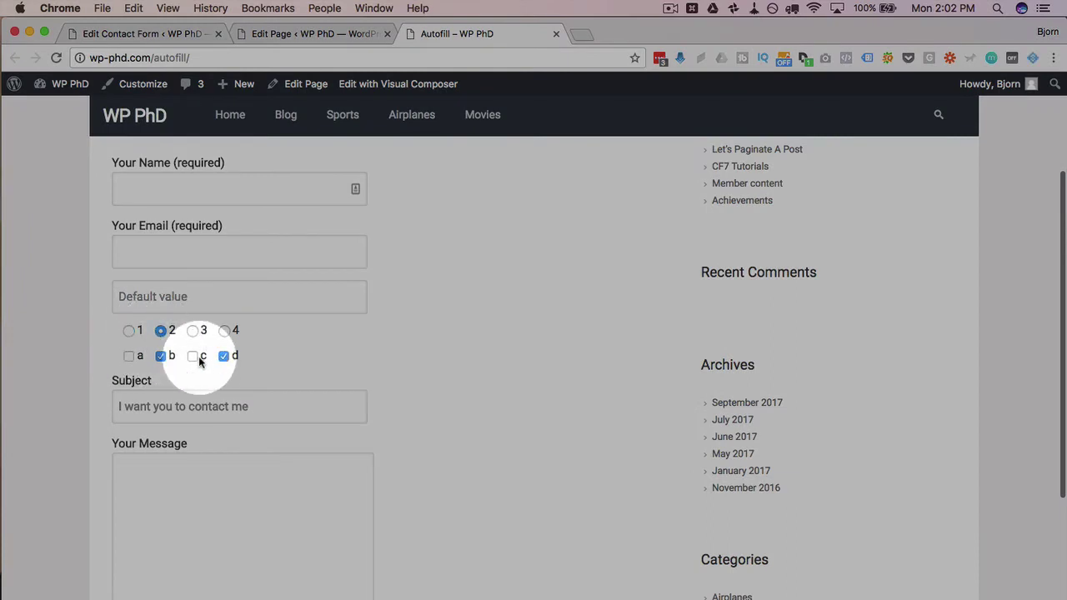
pyautogui.click(223, 356)
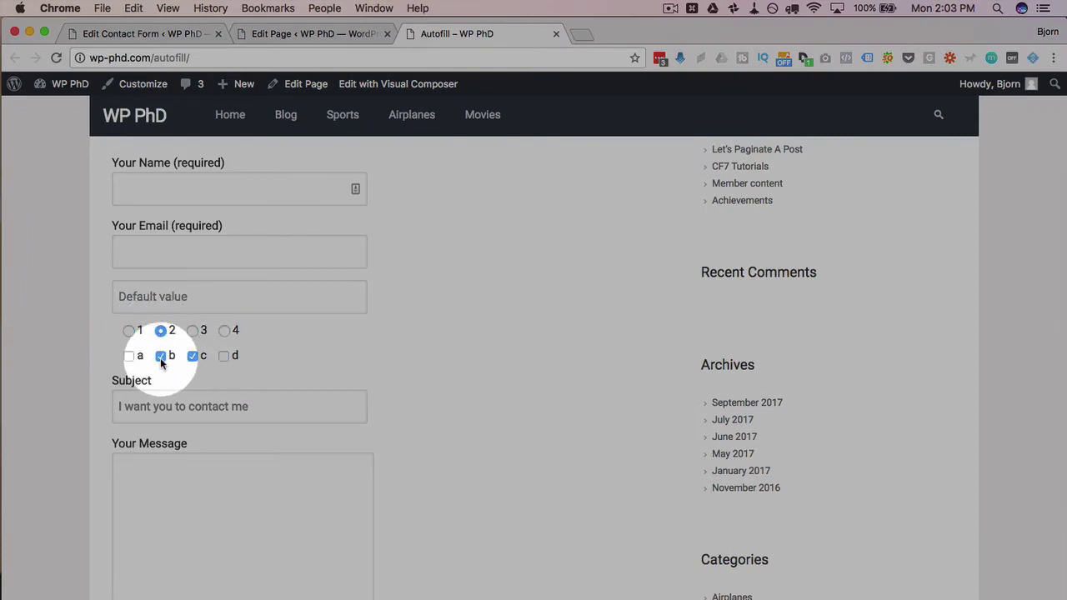
pyautogui.click(160, 357)
pyautogui.click(192, 357)
pyautogui.click(129, 332)
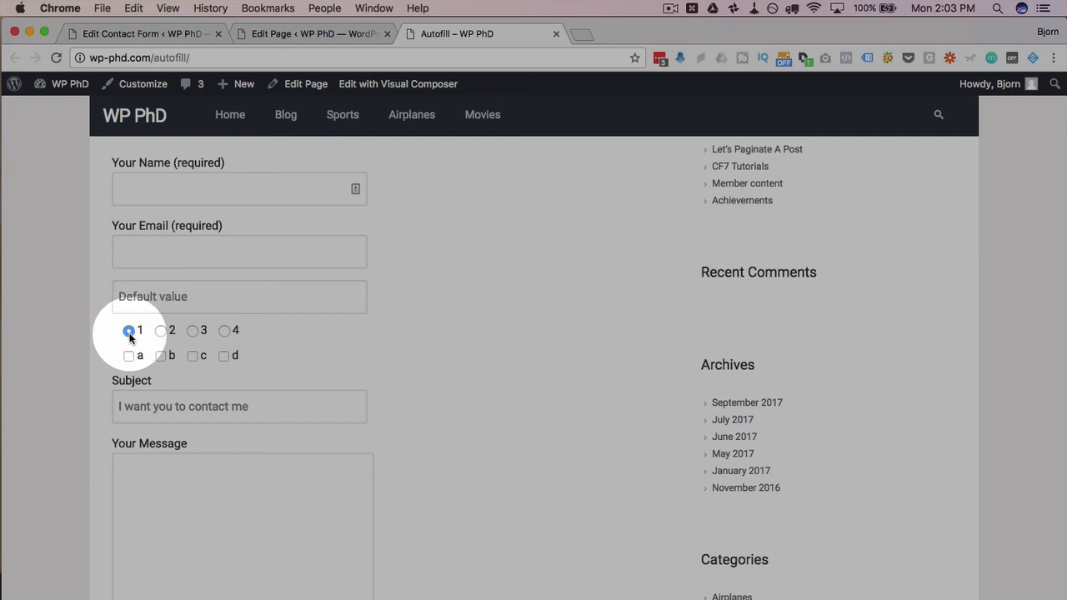